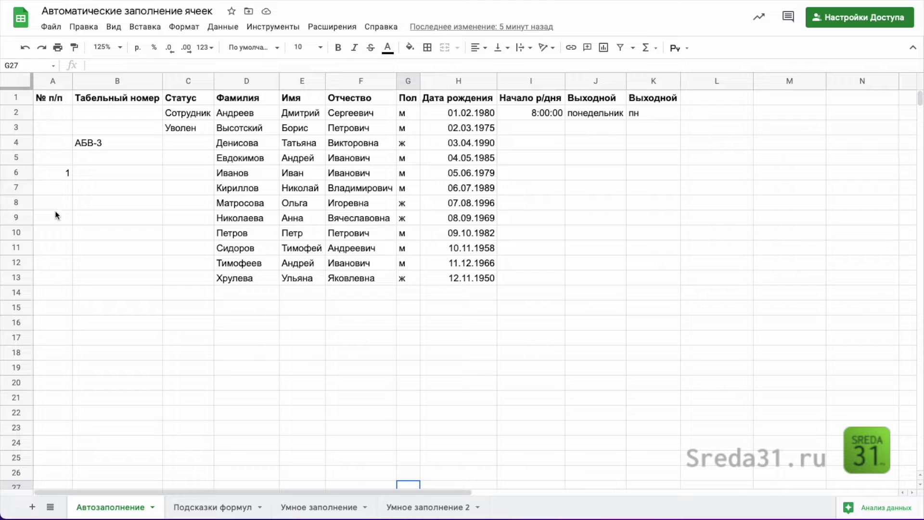
Step: Autofill the single value 1 from A6 down to A16 and up to A3, and undo both fills
{"action": "left_click", "coordinate": [57, 178]}
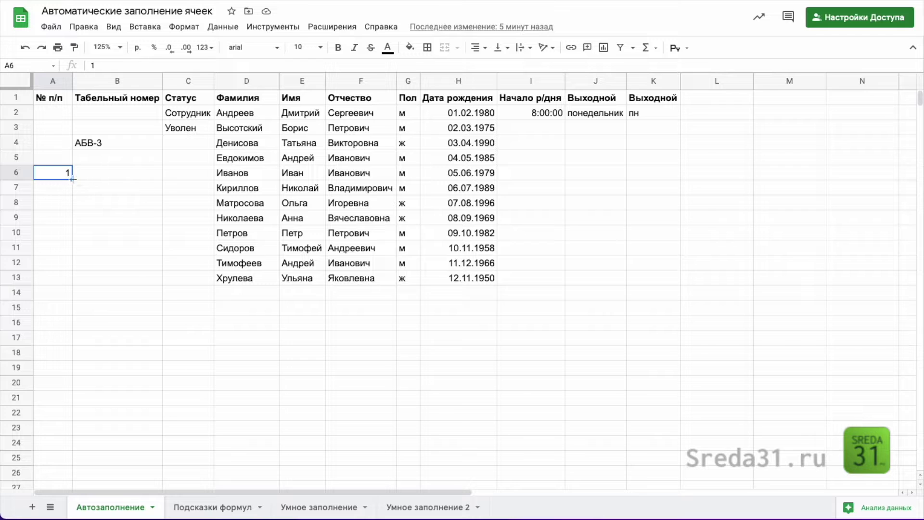
{"action": "left_click_drag", "start_coordinate": [72, 180], "coordinate": [67, 330]}
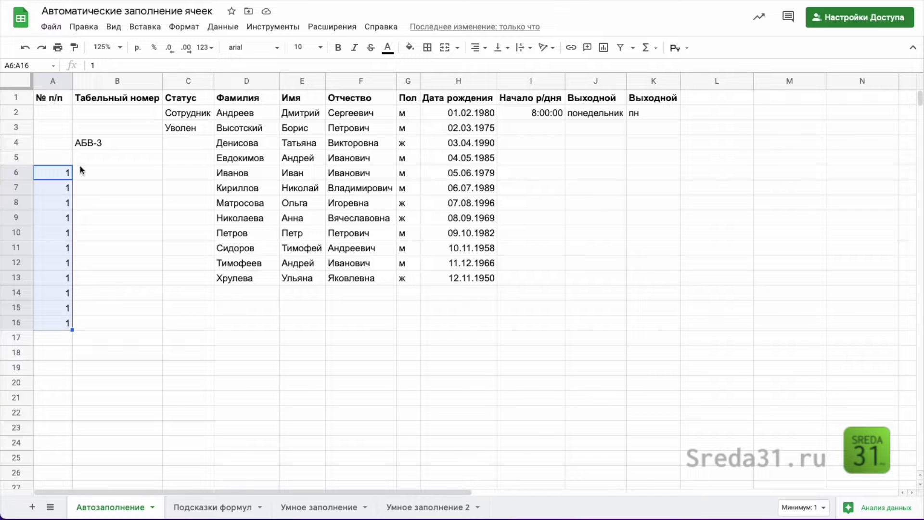
{"action": "left_click", "coordinate": [80, 168]}
{"action": "left_click", "coordinate": [67, 171]}
{"action": "left_click_drag", "start_coordinate": [72, 180], "coordinate": [66, 129]}
{"action": "left_click", "coordinate": [68, 175]}
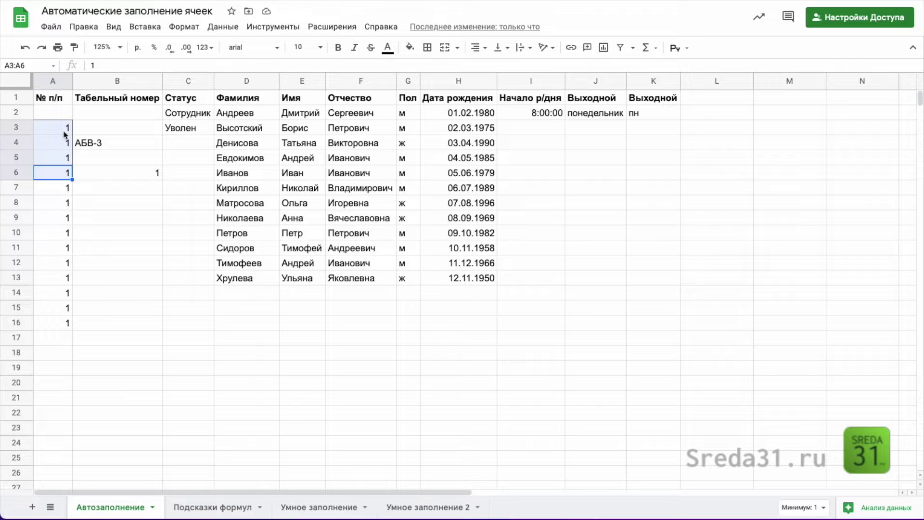
{"action": "left_click", "coordinate": [25, 48]}
{"action": "left_click", "coordinate": [26, 48]}
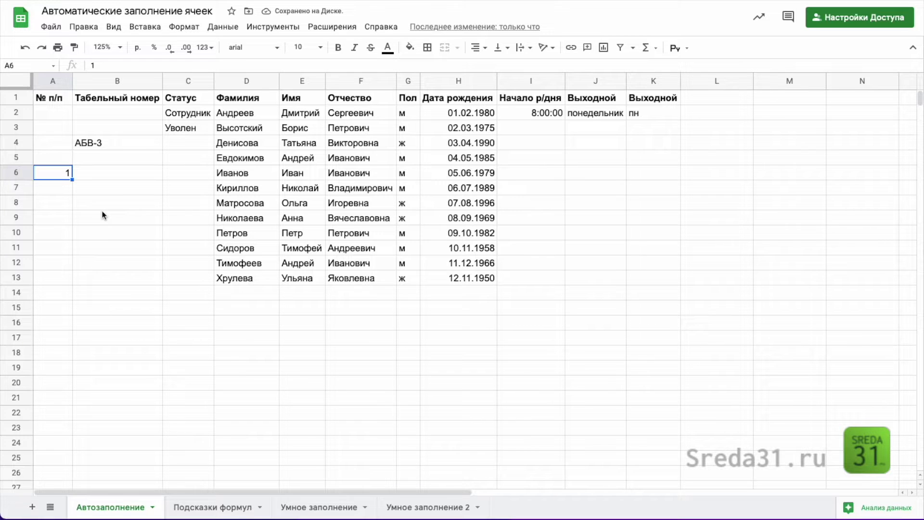
Step: Enter 2 in A7 and autofill the number series from A6:A7 down to A13
{"action": "left_click", "coordinate": [65, 193]}
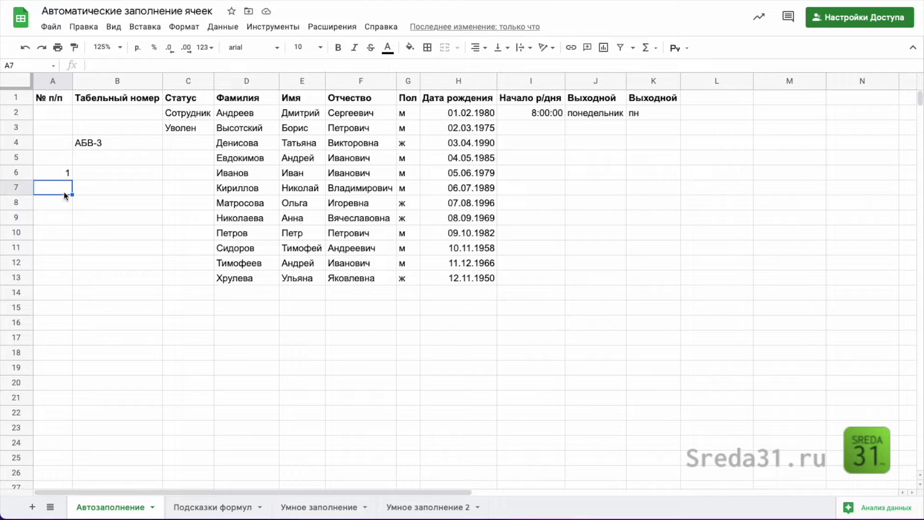
{"action": "type", "text": "2"}
{"action": "key", "text": "Return"}
{"action": "left_click_drag", "start_coordinate": [57, 175], "coordinate": [73, 284]}
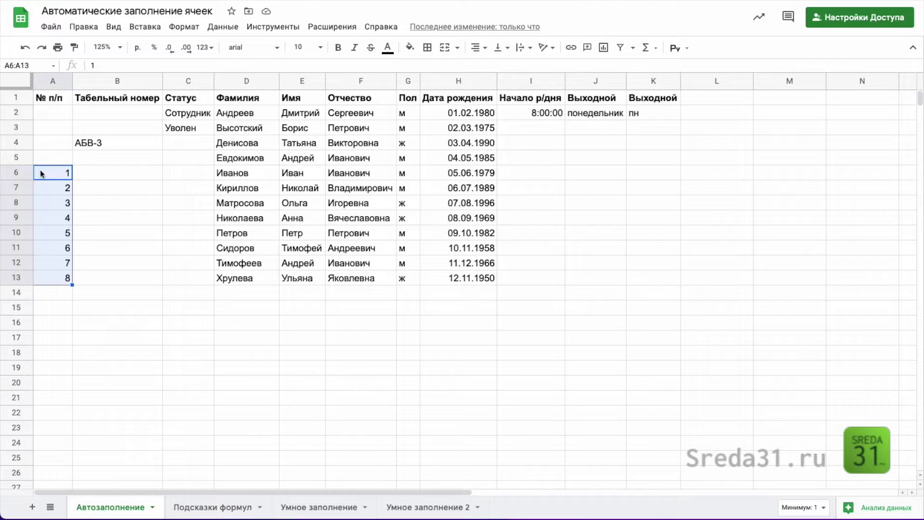
Step: Extend the series from A6:A7 upward to A3, and undo both the upward and downward fills
{"action": "left_click", "coordinate": [82, 172]}
{"action": "left_click_drag", "start_coordinate": [68, 176], "coordinate": [67, 190]}
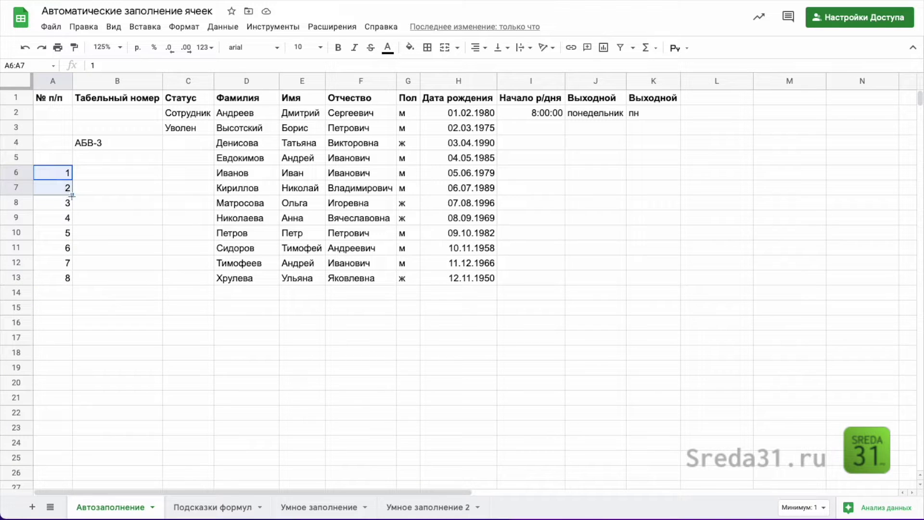
{"action": "left_click_drag", "start_coordinate": [73, 195], "coordinate": [62, 131]}
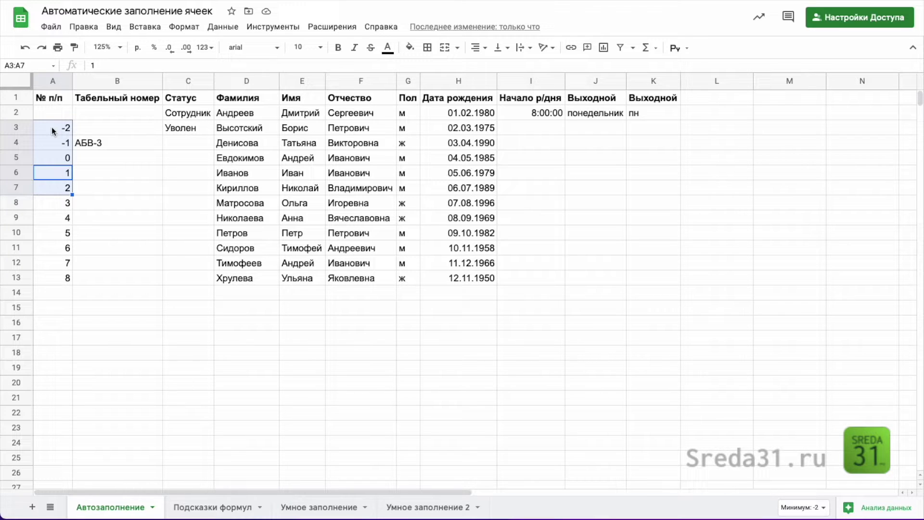
{"action": "left_click", "coordinate": [26, 49]}
{"action": "left_click", "coordinate": [26, 48]}
Step: Change A7 to 3 and autofill the odd-number series from A6:A7 down to A13
{"action": "left_click", "coordinate": [64, 192]}
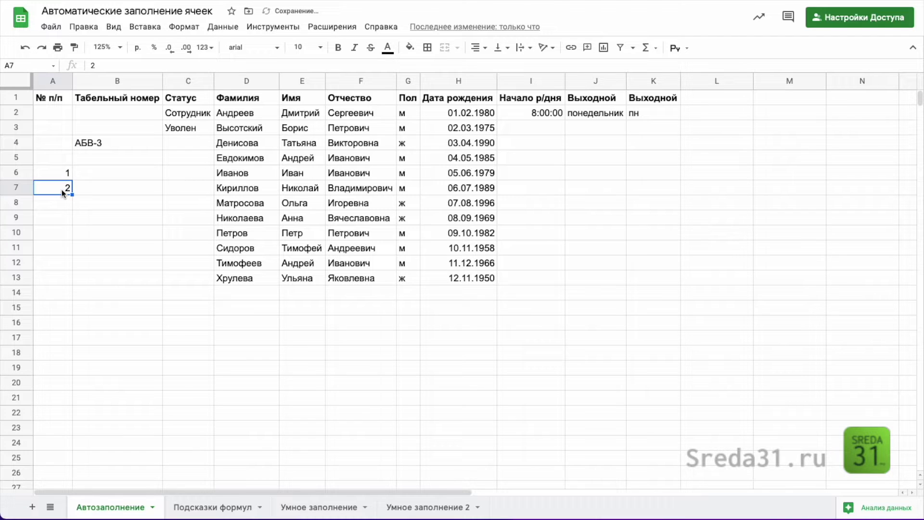
{"action": "type", "text": "3"}
{"action": "key", "text": "Return"}
{"action": "left_click_drag", "start_coordinate": [60, 175], "coordinate": [59, 184]}
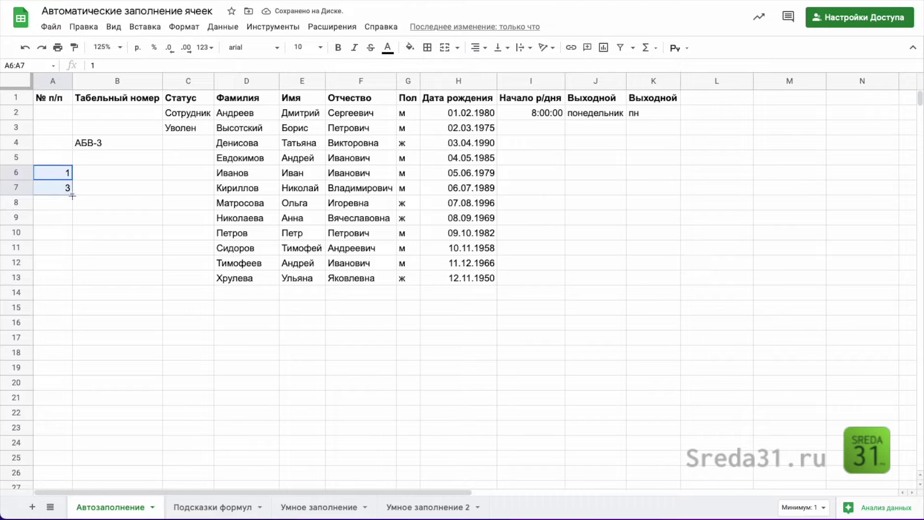
{"action": "left_click_drag", "start_coordinate": [72, 195], "coordinate": [68, 278]}
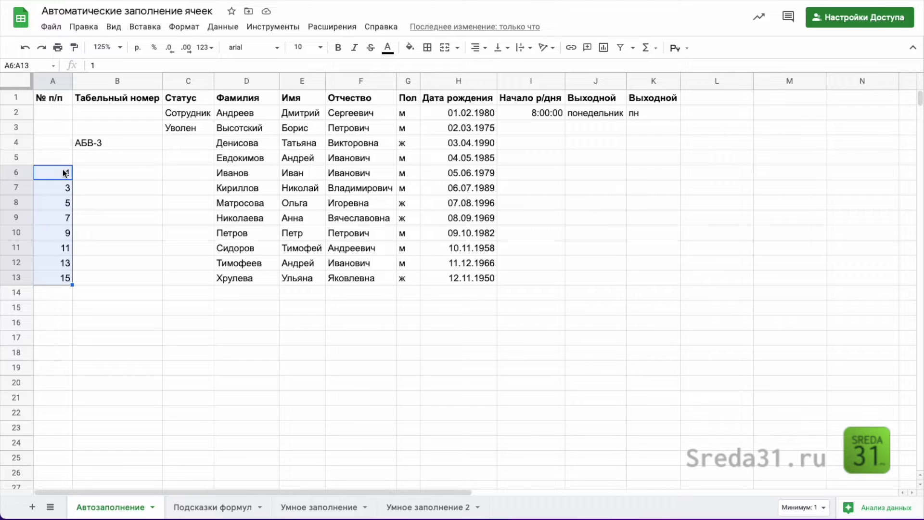
Step: Enter 1 in A2 and 2 in A3, and autofill the № п/п numbering down to A13
{"action": "left_click", "coordinate": [60, 114]}
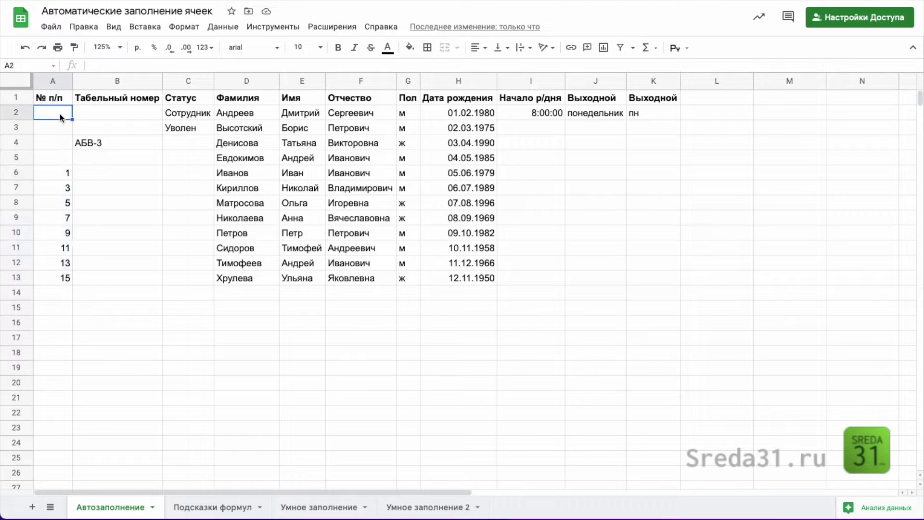
{"action": "type", "text": "1"}
{"action": "left_click", "coordinate": [59, 127]}
{"action": "type", "text": "2"}
{"action": "left_click", "coordinate": [67, 114]}
{"action": "left_click", "coordinate": [66, 126], "text": "shift"}
{"action": "left_click_drag", "start_coordinate": [72, 134], "coordinate": [73, 285]}
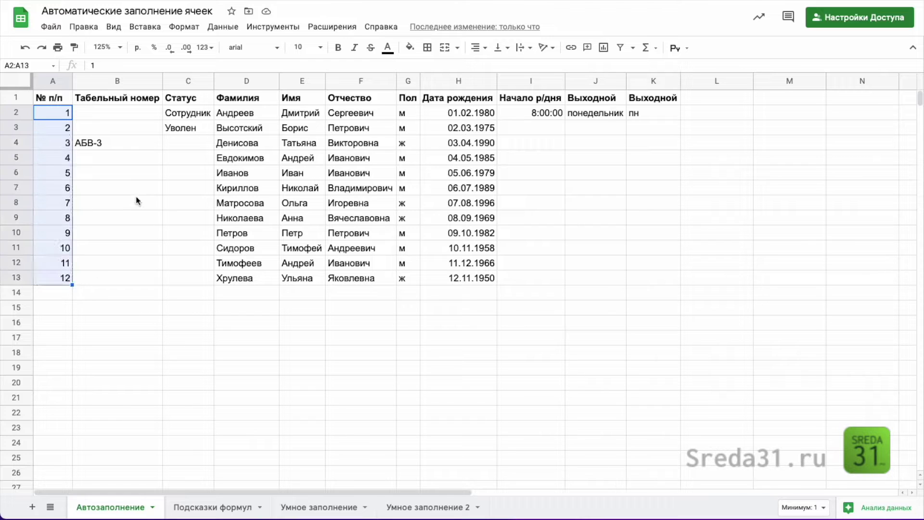
Step: Autofill the Табельный номер column from the existing entry in B4 down to B13 and up to B2
{"action": "left_click", "coordinate": [116, 141]}
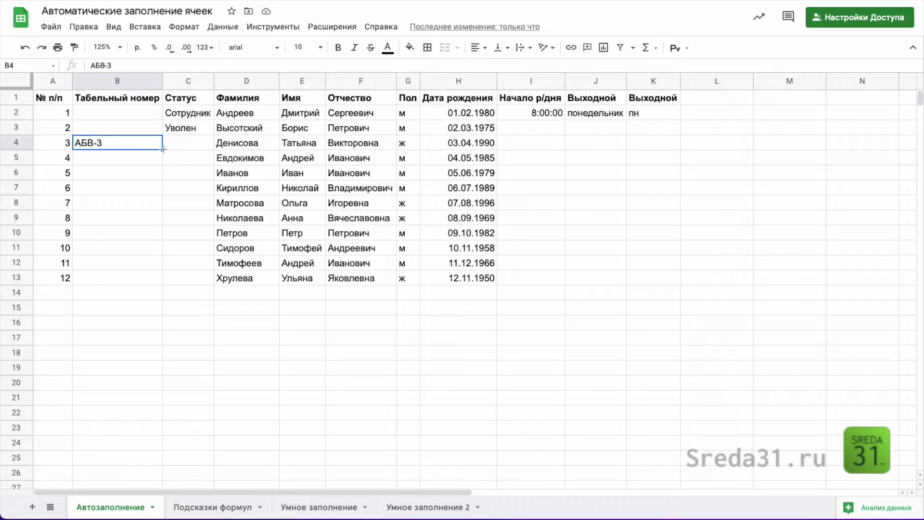
{"action": "left_click_drag", "start_coordinate": [163, 151], "coordinate": [160, 203]}
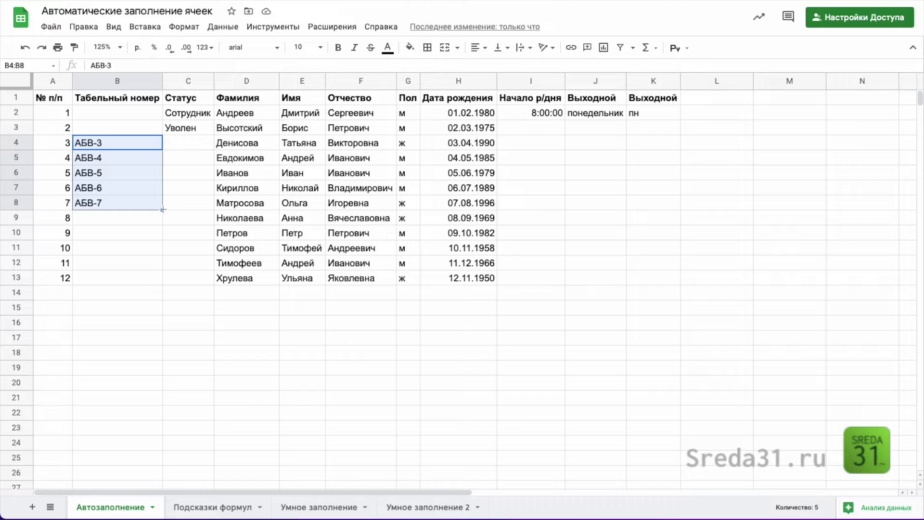
{"action": "left_click_drag", "start_coordinate": [162, 210], "coordinate": [163, 281]}
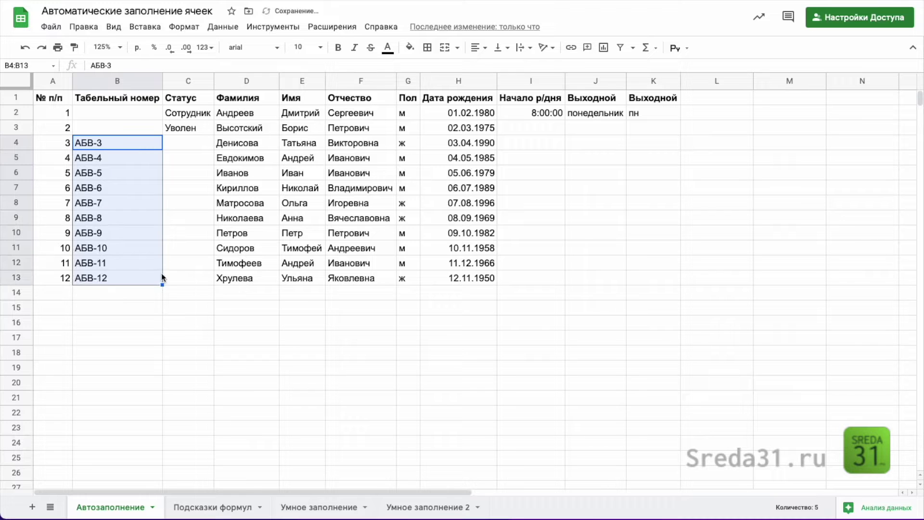
{"action": "left_click", "coordinate": [138, 140]}
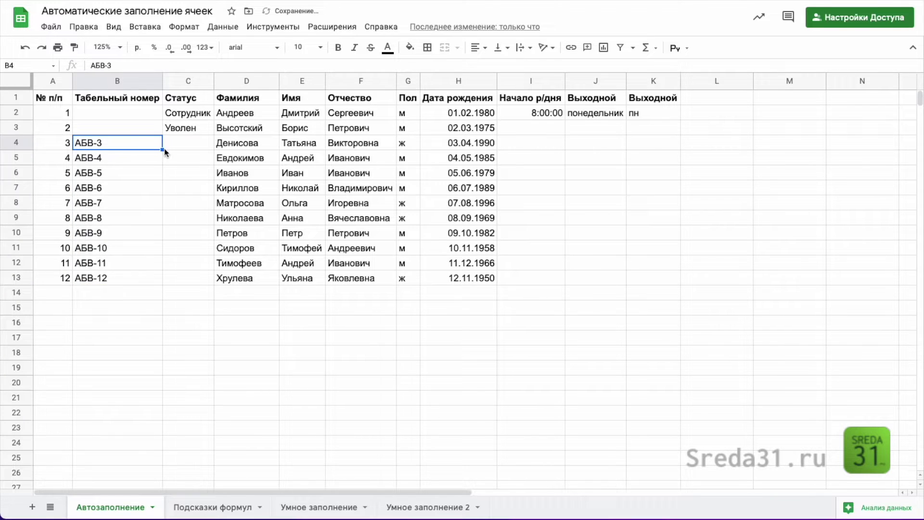
{"action": "left_click_drag", "start_coordinate": [164, 150], "coordinate": [156, 112]}
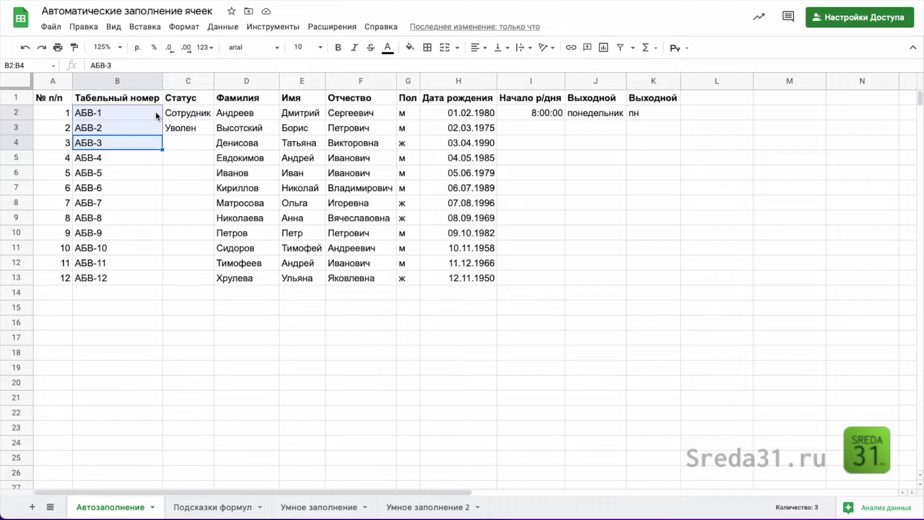
Step: Try autofilling the number-first label 13-АБВ from B15 down the column, and clear B15:B21
{"action": "left_click", "coordinate": [100, 309]}
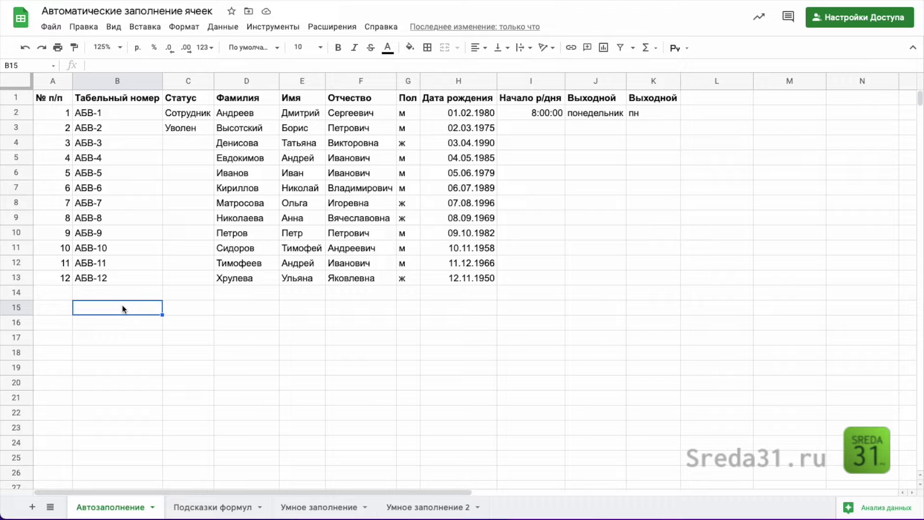
{"action": "type", "text": "13-АБВ"}
{"action": "key", "text": "ctrl+Return"}
{"action": "left_click_drag", "start_coordinate": [163, 315], "coordinate": [163, 348]}
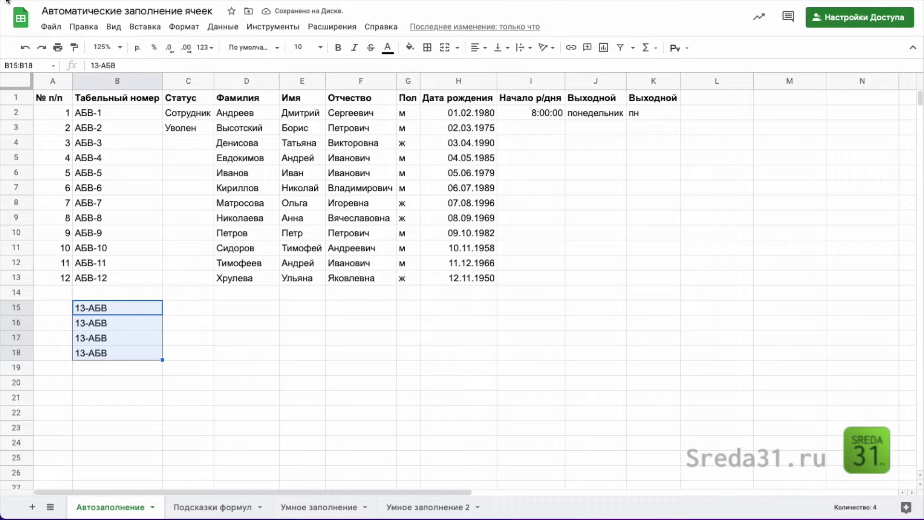
{"action": "left_click", "coordinate": [25, 47]}
{"action": "left_click_drag", "start_coordinate": [162, 314], "coordinate": [164, 402]}
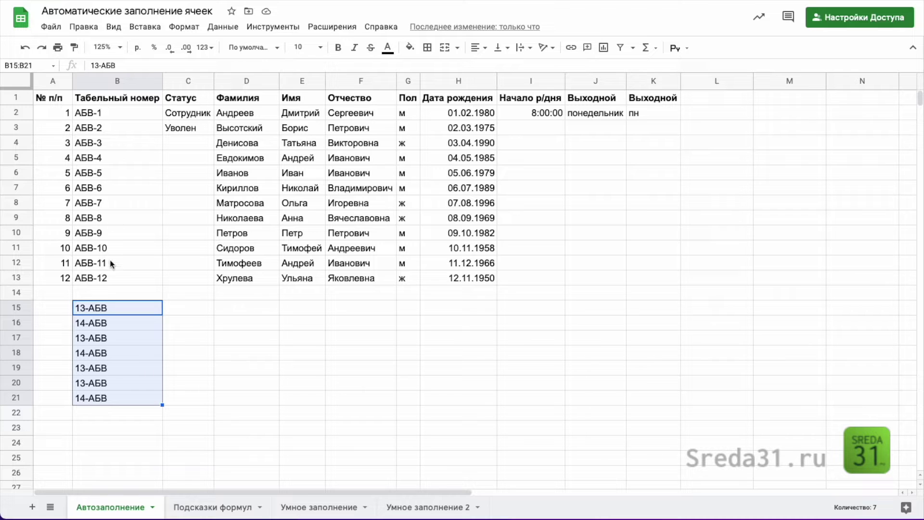
{"action": "key", "text": "Delete"}
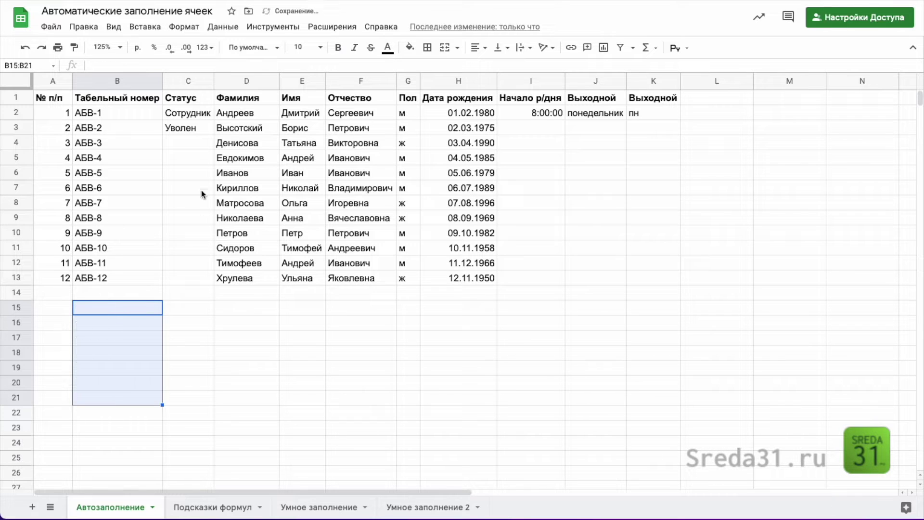
Step: Autofill the single status Уволен from C3 down to C9, and undo the fill
{"action": "left_click", "coordinate": [201, 144]}
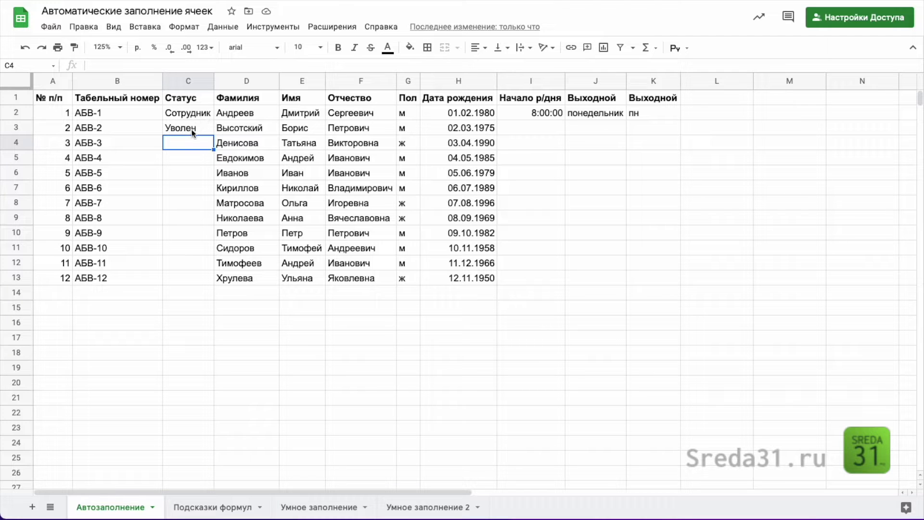
{"action": "left_click", "coordinate": [206, 128]}
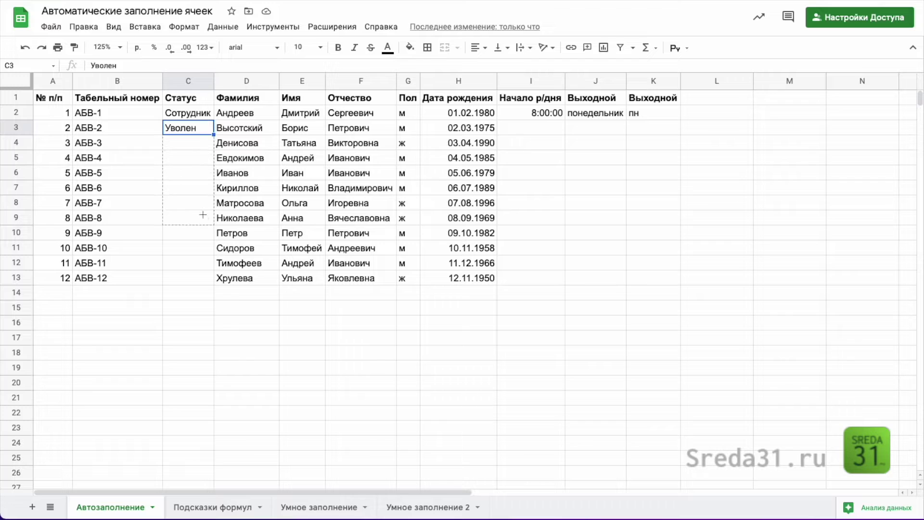
{"action": "left_click_drag", "start_coordinate": [203, 215], "coordinate": [202, 212]}
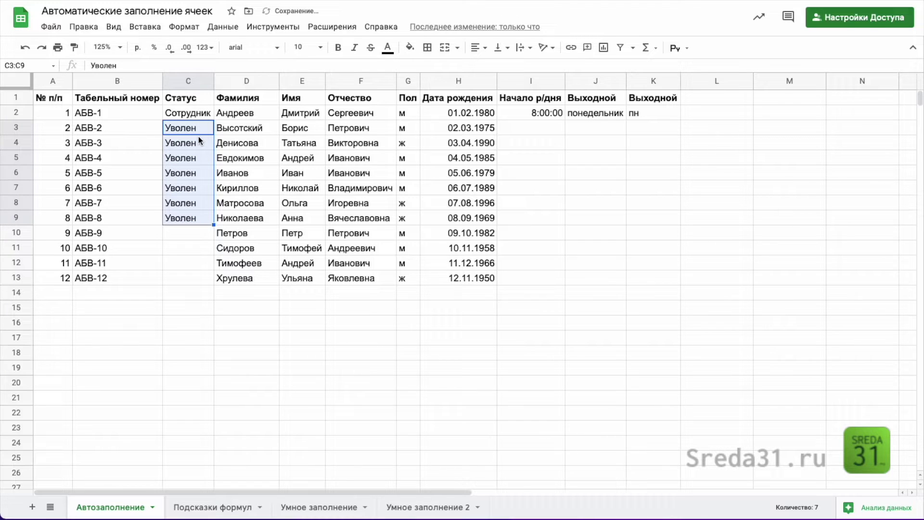
{"action": "left_click", "coordinate": [25, 47]}
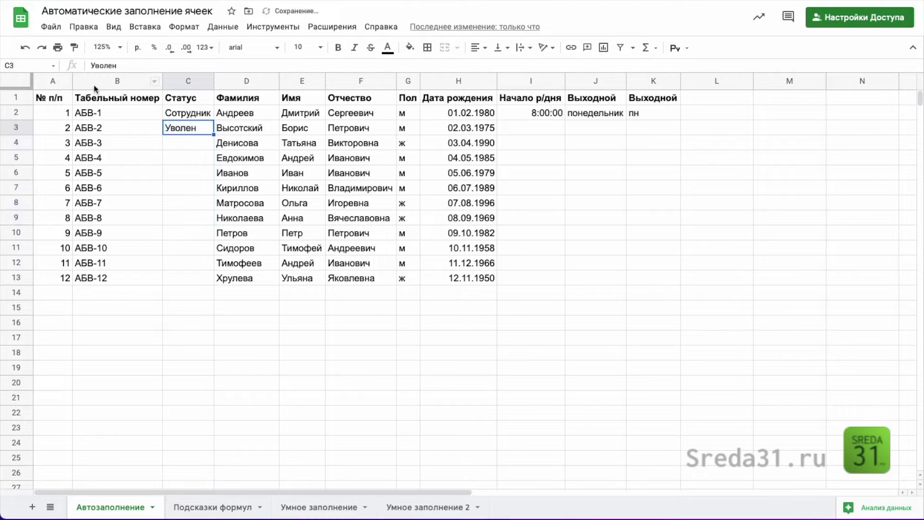
Step: Autofill the Статус column down to C13 with the alternating Сотрудник and Уволен values from C2:C3
{"action": "left_click_drag", "start_coordinate": [187, 114], "coordinate": [214, 284]}
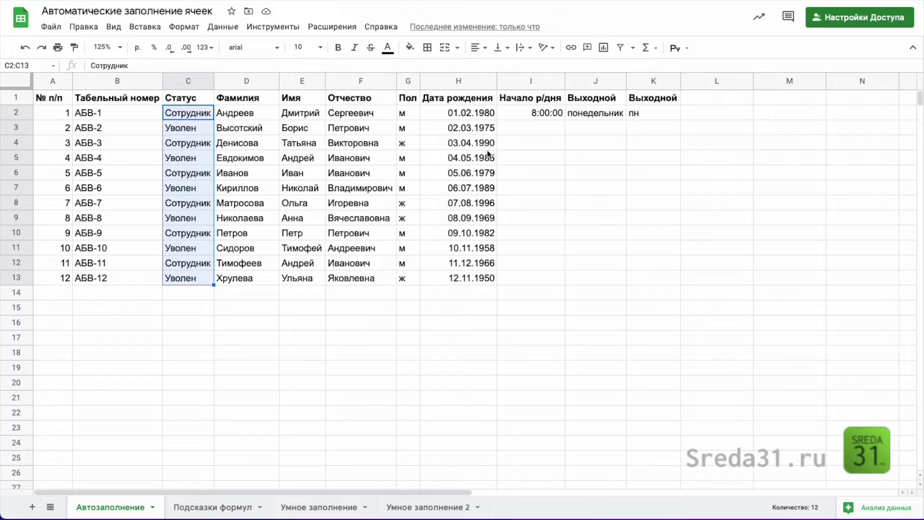
Step: Autofill the date in H13 down to H16 and up to H12, and clear the extra dates in H14:H16
{"action": "left_click", "coordinate": [488, 283]}
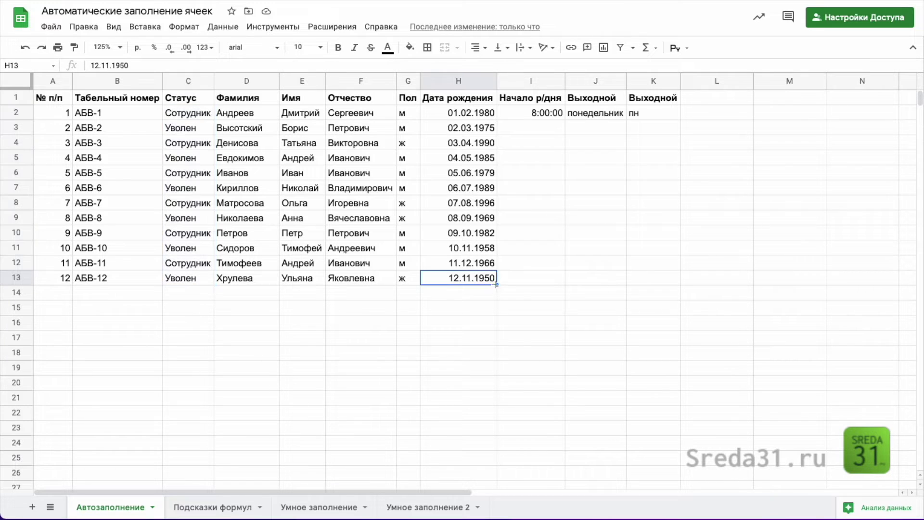
{"action": "left_click_drag", "start_coordinate": [497, 289], "coordinate": [496, 323]}
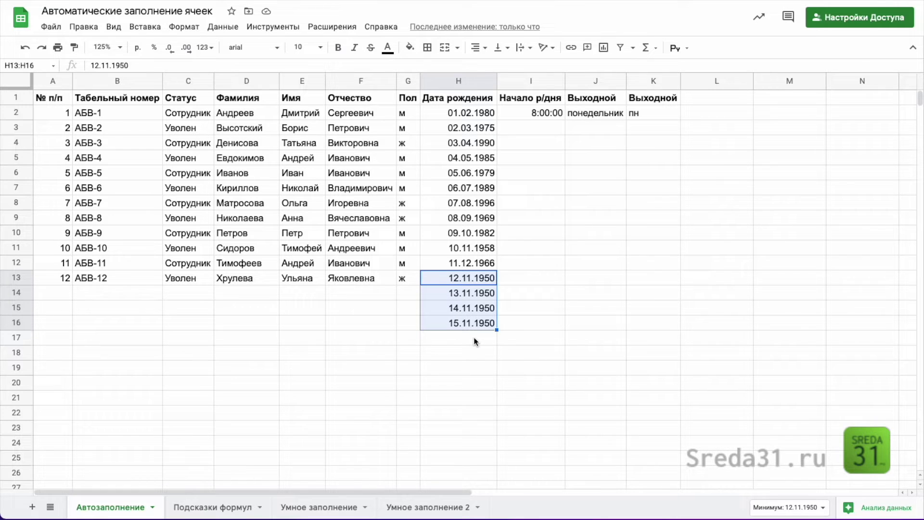
{"action": "left_click", "coordinate": [487, 280]}
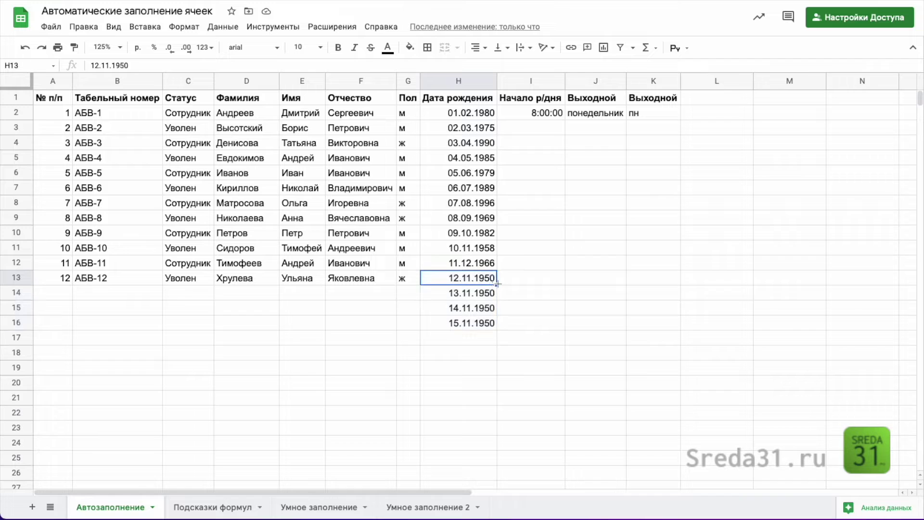
{"action": "left_click_drag", "start_coordinate": [498, 284], "coordinate": [494, 265]}
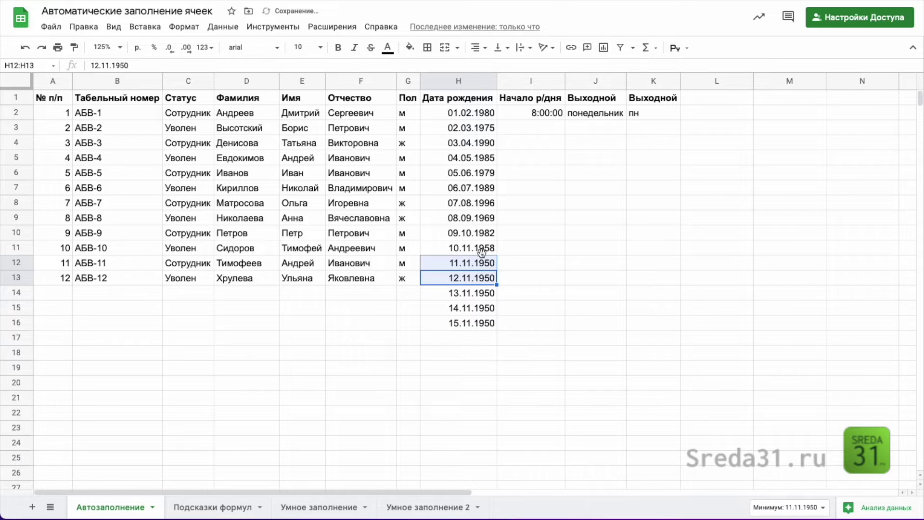
{"action": "left_click_drag", "start_coordinate": [478, 295], "coordinate": [480, 322]}
{"action": "key", "text": "Delete"}
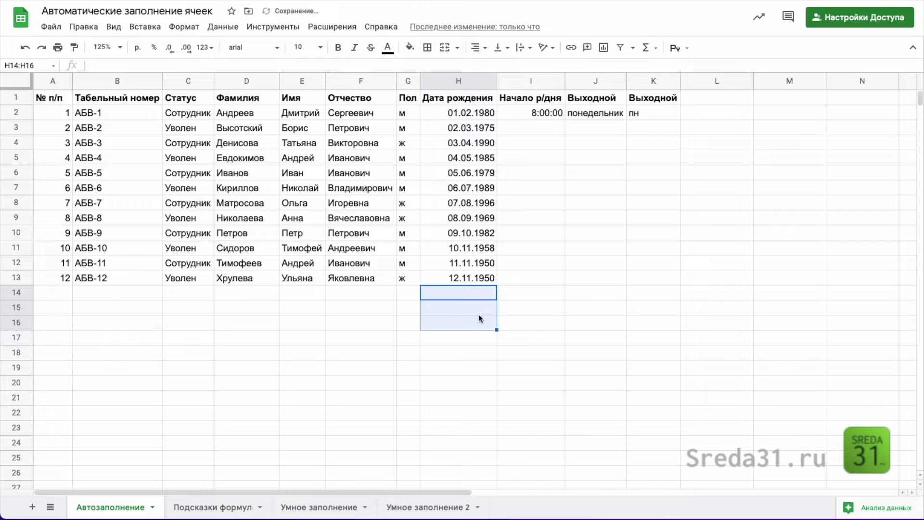
Step: Set the date in H13 to one month after the date in H12, and autofill the monthly series from H12:H13 down to H17
{"action": "double_click", "coordinate": [455, 277]}
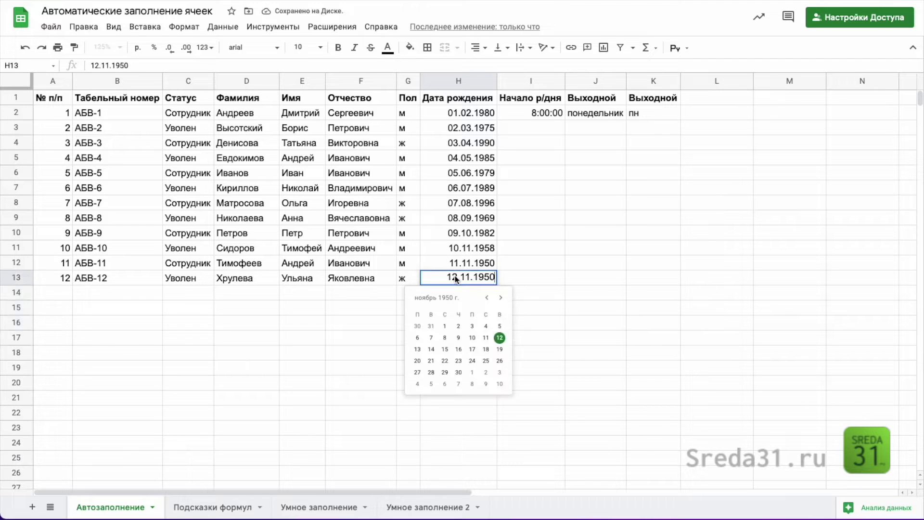
{"action": "left_click", "coordinate": [486, 338]}
{"action": "double_click", "coordinate": [467, 278]}
{"action": "left_click", "coordinate": [502, 298]}
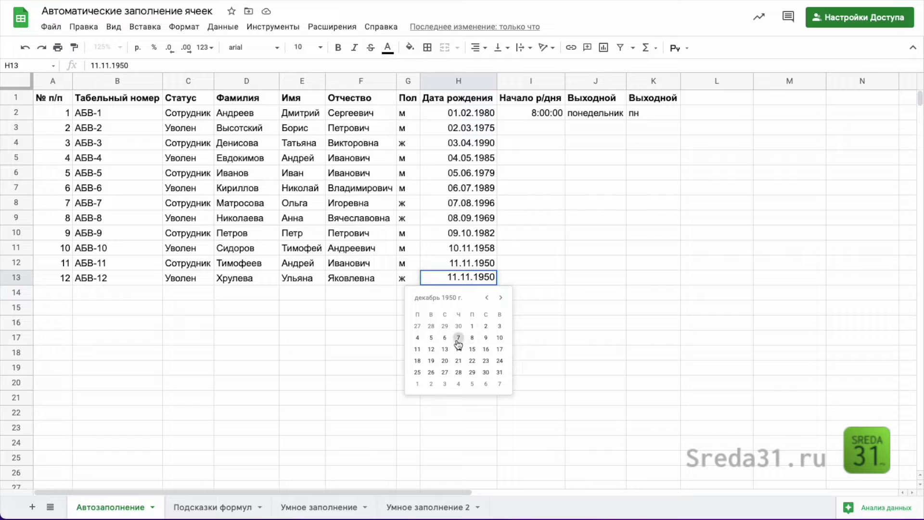
{"action": "left_click", "coordinate": [418, 349]}
{"action": "left_click", "coordinate": [490, 267]}
{"action": "left_click_drag", "start_coordinate": [490, 267], "coordinate": [501, 340]}
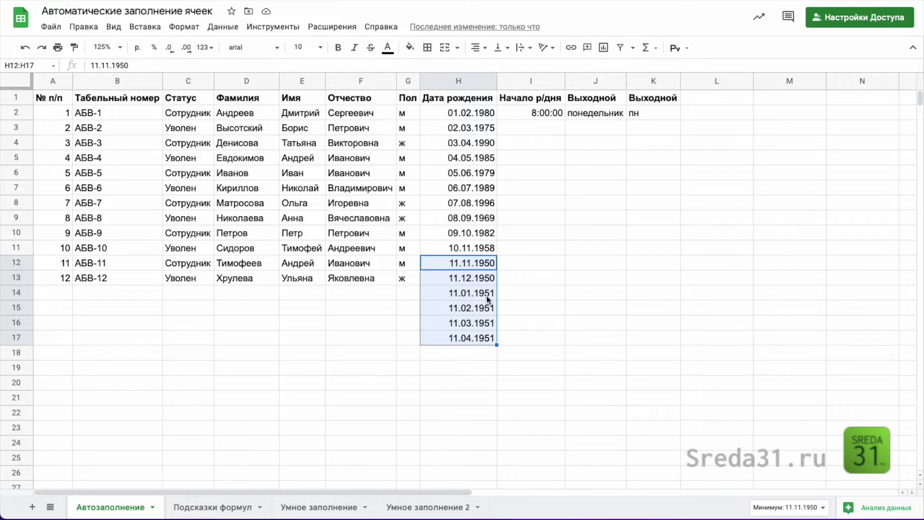
Step: Undo the monthly date fill and set the date in H13 to one year after the date in H12
{"action": "left_click", "coordinate": [25, 48]}
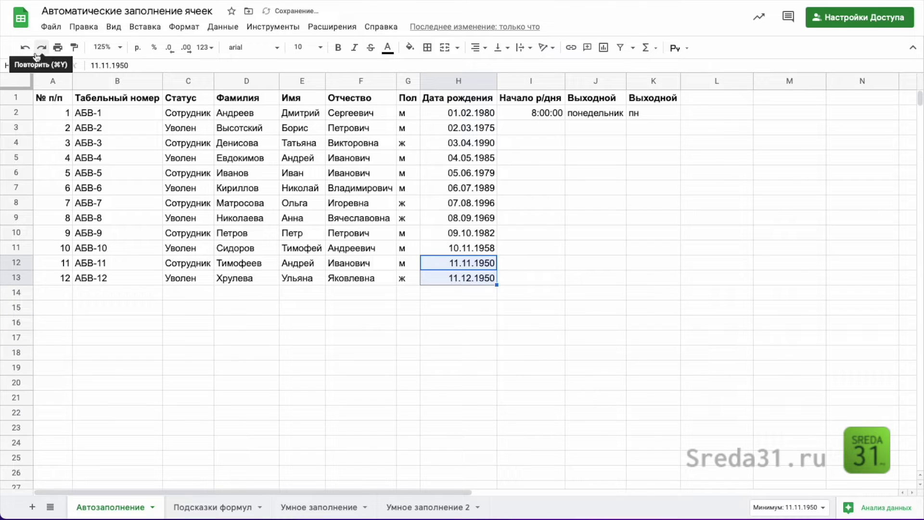
{"action": "left_click", "coordinate": [26, 48]}
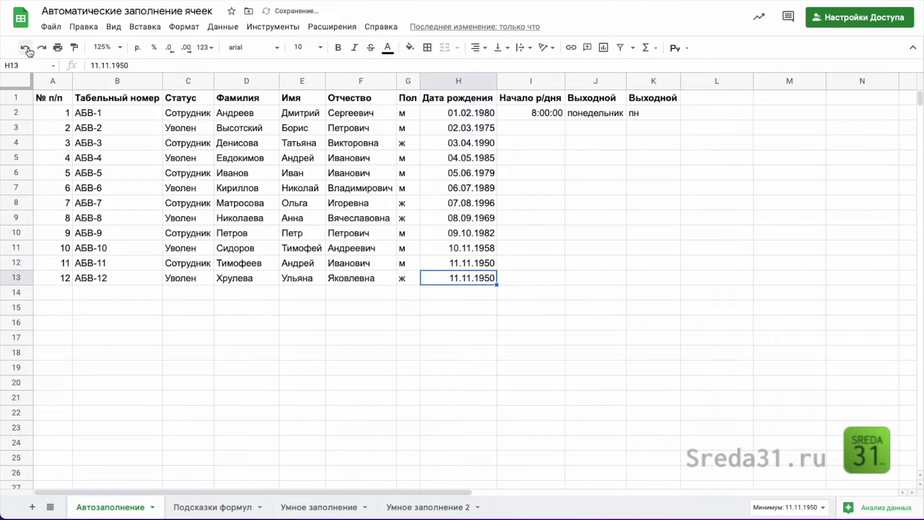
{"action": "double_click", "coordinate": [493, 281]}
{"action": "key", "text": "BackSpace"}
{"action": "type", "text": "1"}
{"action": "key", "text": "Return"}
Step: Autofill the yearly date series from H12:H13 down to H17, and clear the extra dates in H14:H17
{"action": "left_click_drag", "start_coordinate": [487, 266], "coordinate": [488, 279]}
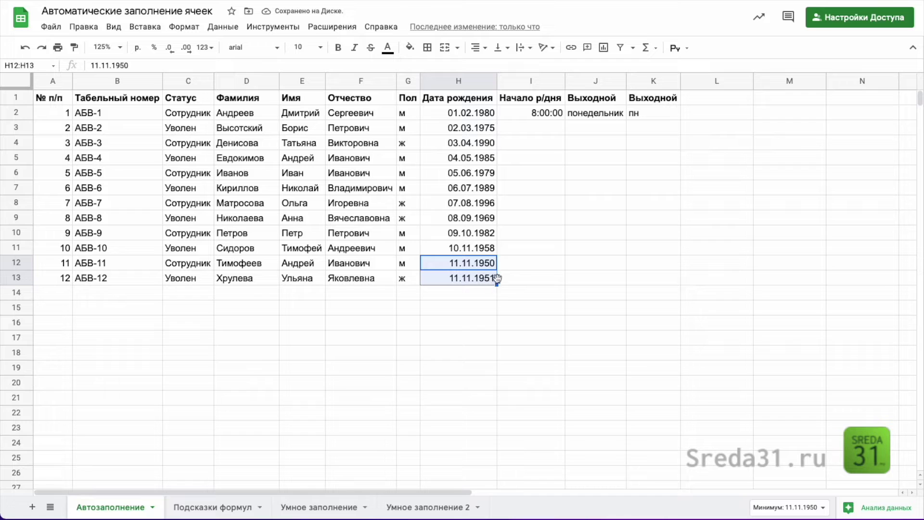
{"action": "left_click_drag", "start_coordinate": [498, 285], "coordinate": [493, 341]}
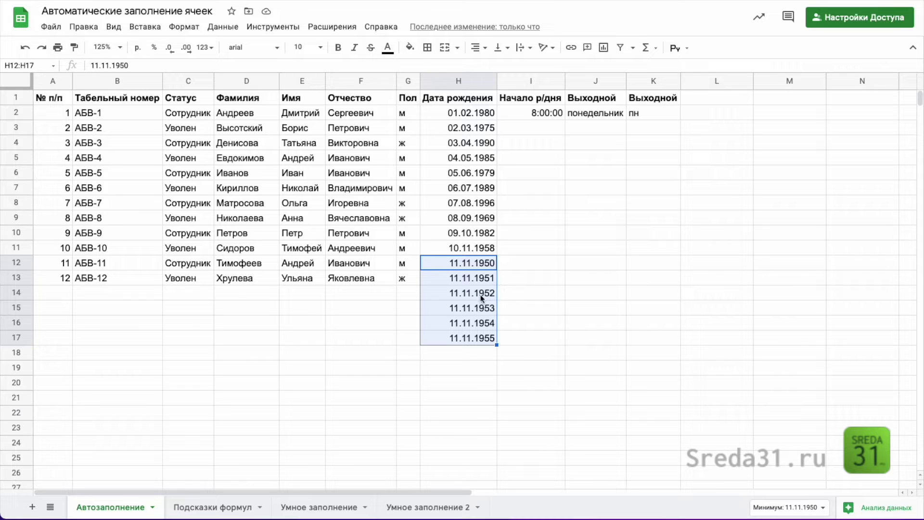
{"action": "left_click", "coordinate": [512, 290]}
{"action": "left_click_drag", "start_coordinate": [493, 295], "coordinate": [491, 346]}
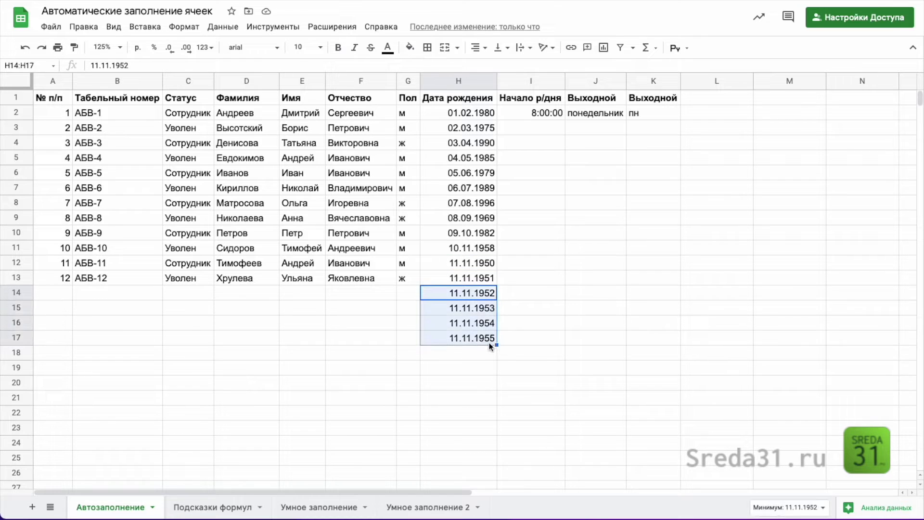
{"action": "key", "text": "Delete"}
Step: Autofill the start time in I2 down to I8 as an hourly series, and clear the times in I4:I8
{"action": "left_click", "coordinate": [545, 108]}
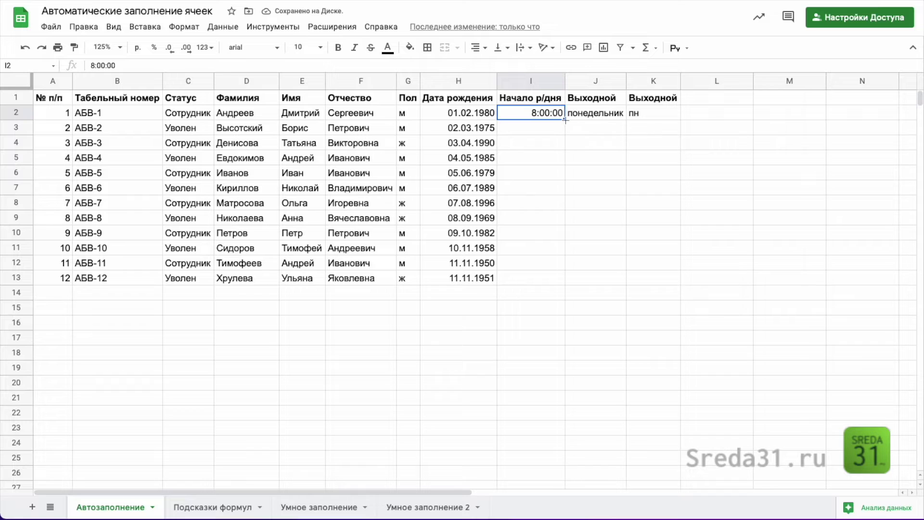
{"action": "left_click_drag", "start_coordinate": [565, 119], "coordinate": [559, 206]}
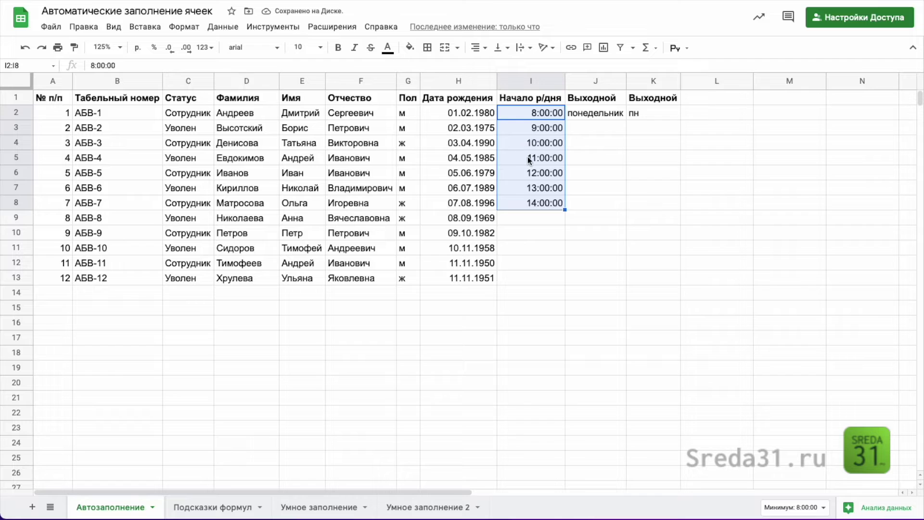
{"action": "left_click", "coordinate": [553, 146]}
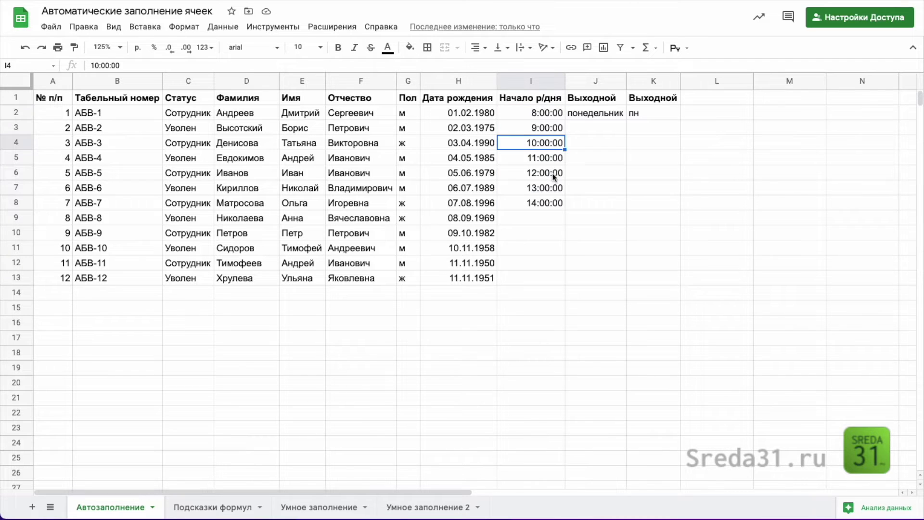
{"action": "left_click", "coordinate": [552, 204], "text": "shift"}
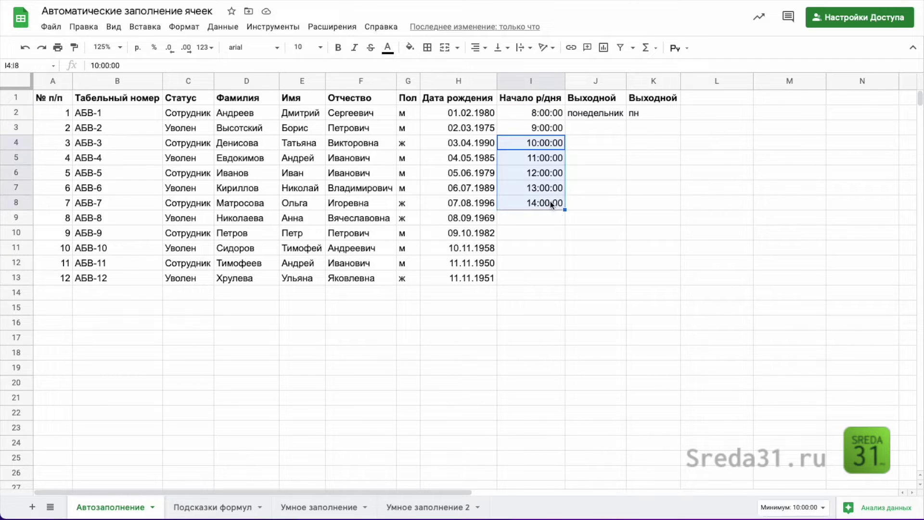
{"action": "key", "text": "Delete"}
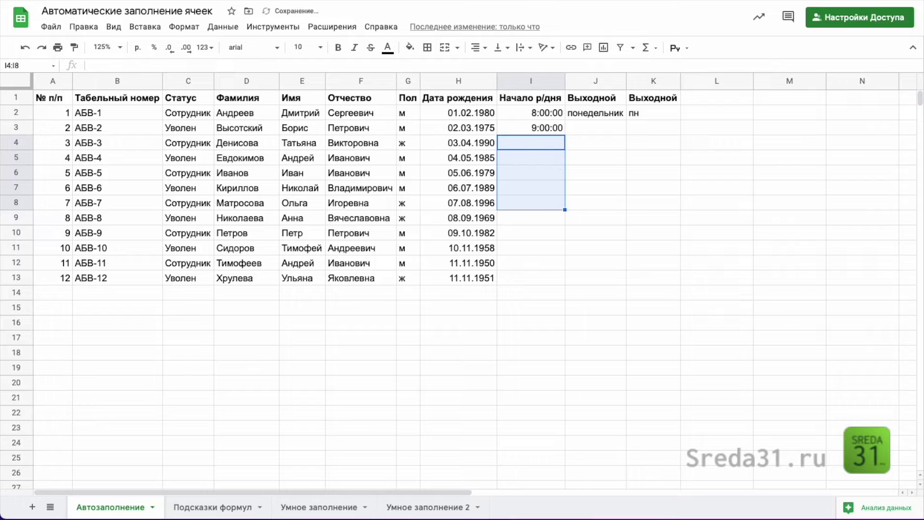
Step: Set the start time in I3 to 8:30 and autofill the half-hour series from I2:I3 down to I13
{"action": "left_click", "coordinate": [543, 128]}
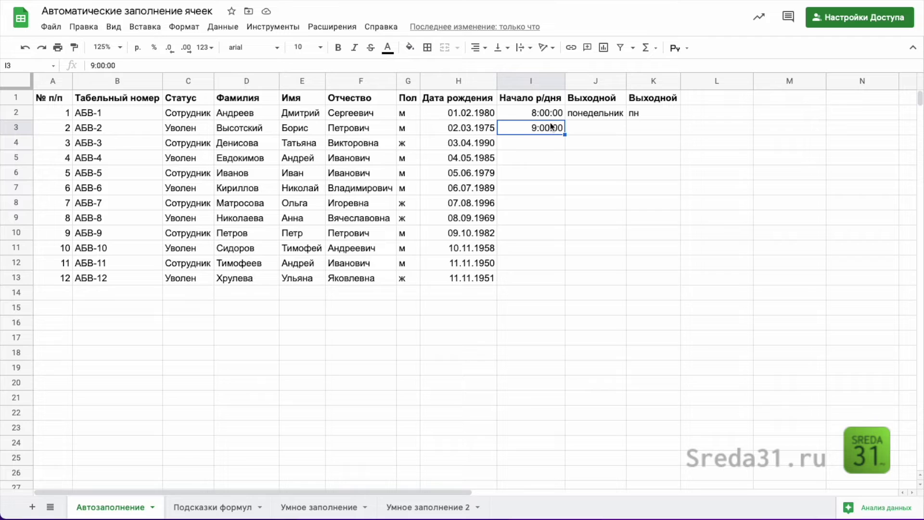
{"action": "type", "text": "8:30"}
{"action": "key", "text": "Return"}
{"action": "left_click_drag", "start_coordinate": [553, 112], "coordinate": [557, 278]}
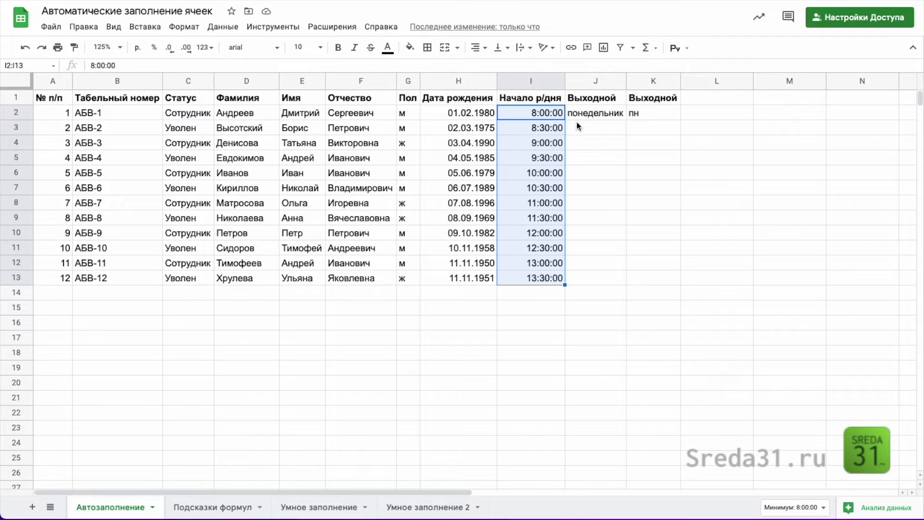
Step: Autofill both Выходной columns down to row 13 with weekdays, starting from понедельник in J2 and пн in K2
{"action": "left_click", "coordinate": [605, 113]}
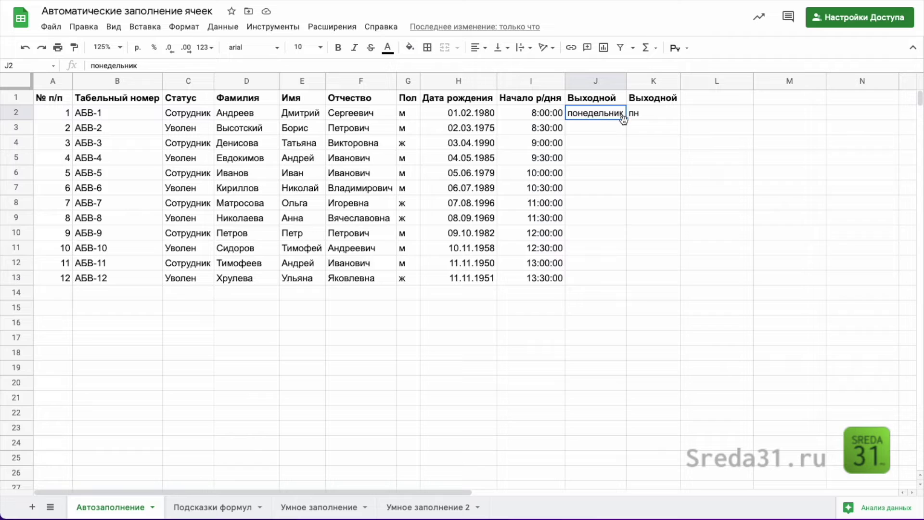
{"action": "left_click_drag", "start_coordinate": [625, 120], "coordinate": [621, 281]}
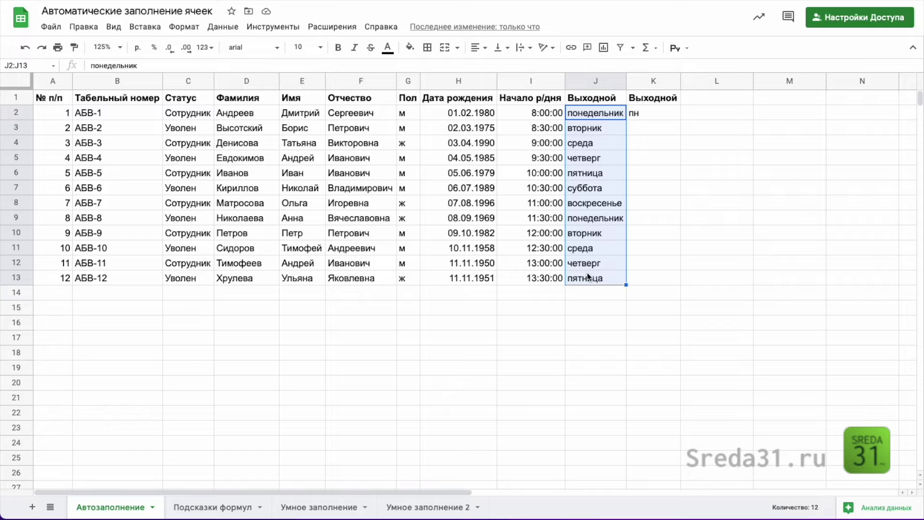
{"action": "left_click", "coordinate": [660, 115]}
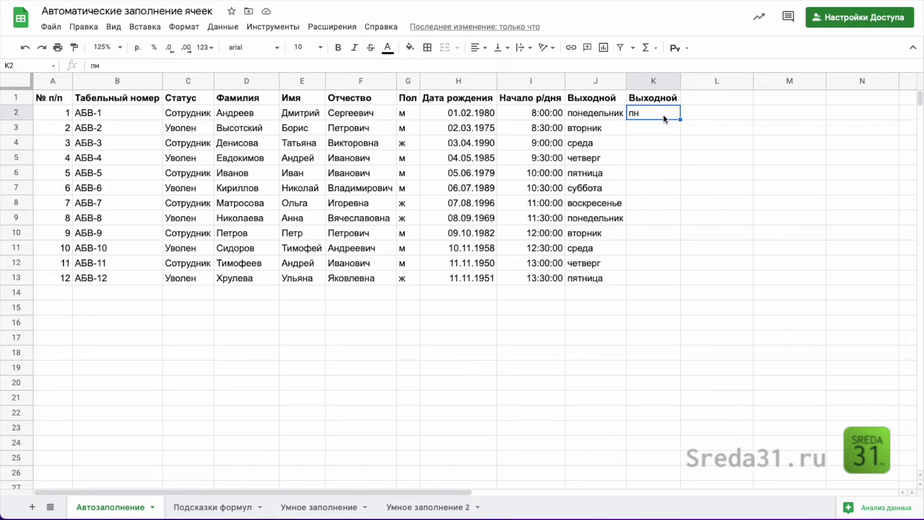
{"action": "left_click_drag", "start_coordinate": [681, 119], "coordinate": [677, 279]}
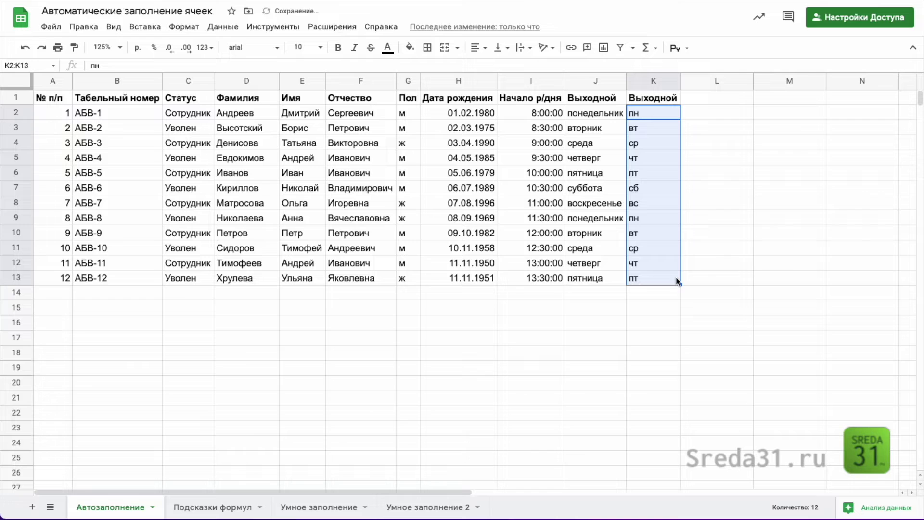
Step: Enter 1 in L2, autofill it down to L13 to match the table's length, and undo the fill
{"action": "left_click", "coordinate": [708, 115]}
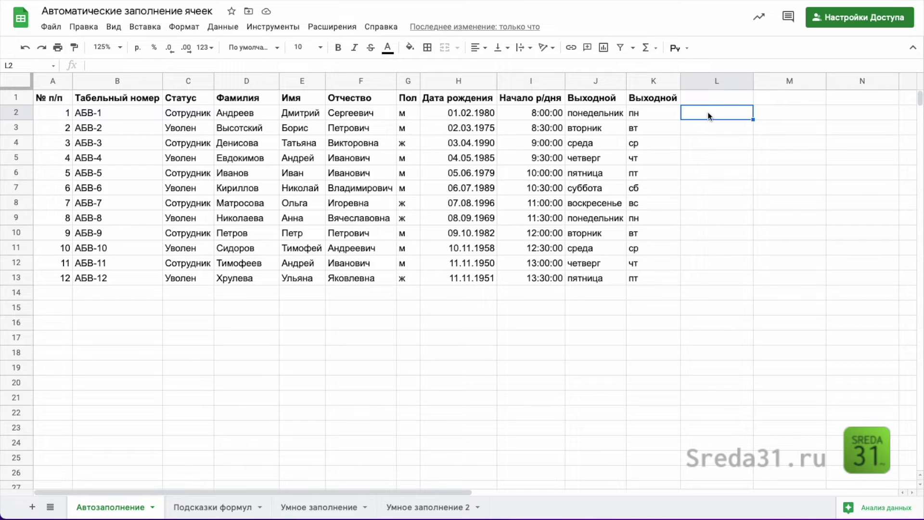
{"action": "type", "text": "1"}
{"action": "key", "text": "Return"}
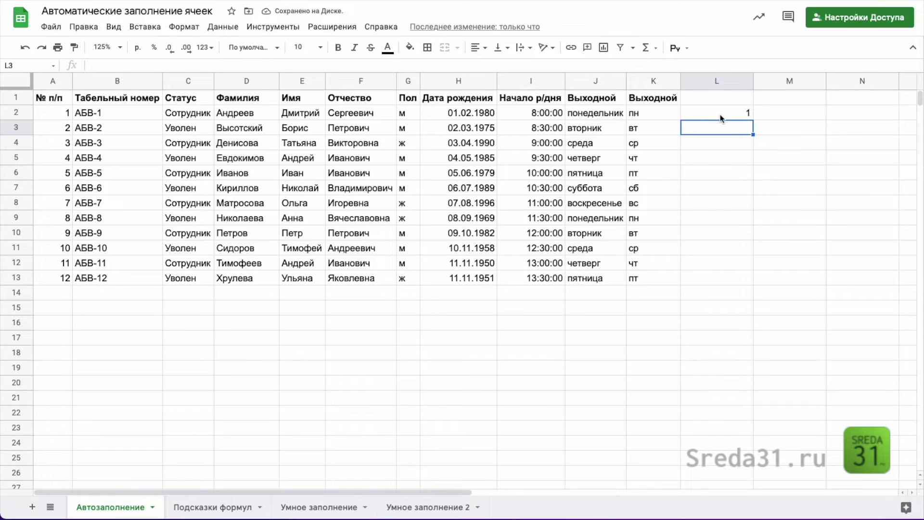
{"action": "left_click", "coordinate": [707, 114]}
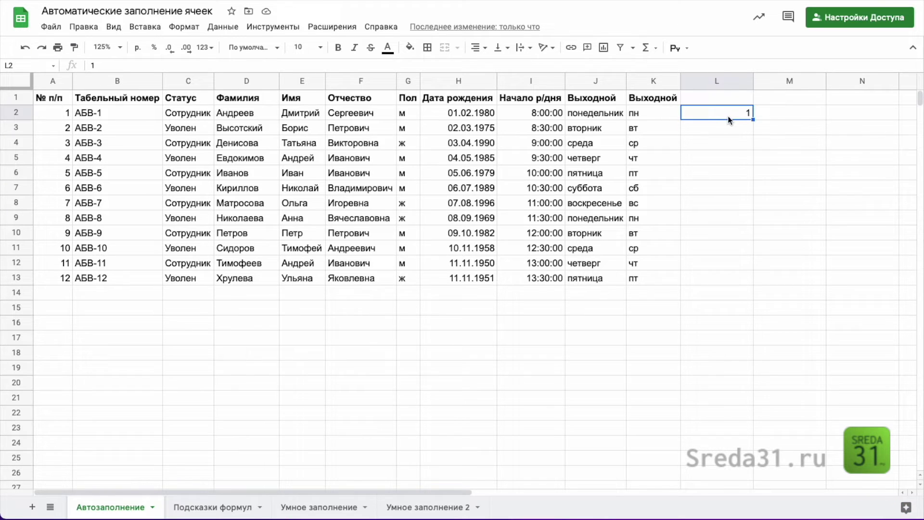
{"action": "double_click", "coordinate": [753, 120]}
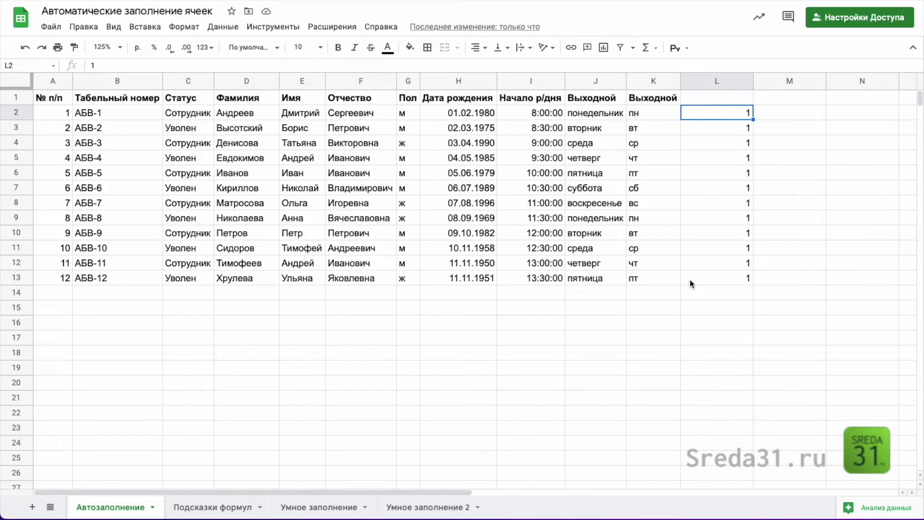
{"action": "key", "text": "ctrl+z"}
Step: Enter 2 in L3 and autofill the number series from L2:L3 down to the table's last row, L13
{"action": "left_click", "coordinate": [748, 129]}
{"action": "type", "text": "2"}
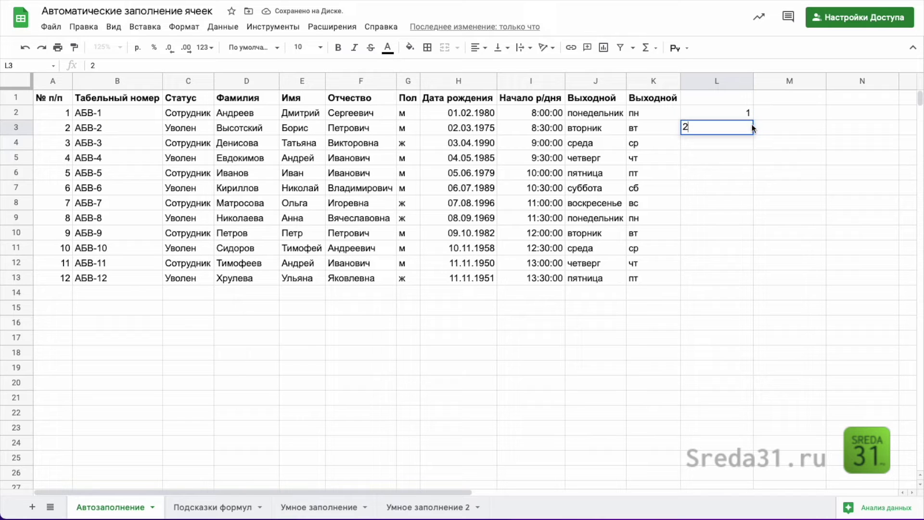
{"action": "left_click", "coordinate": [766, 117]}
{"action": "left_click_drag", "start_coordinate": [747, 113], "coordinate": [748, 128]}
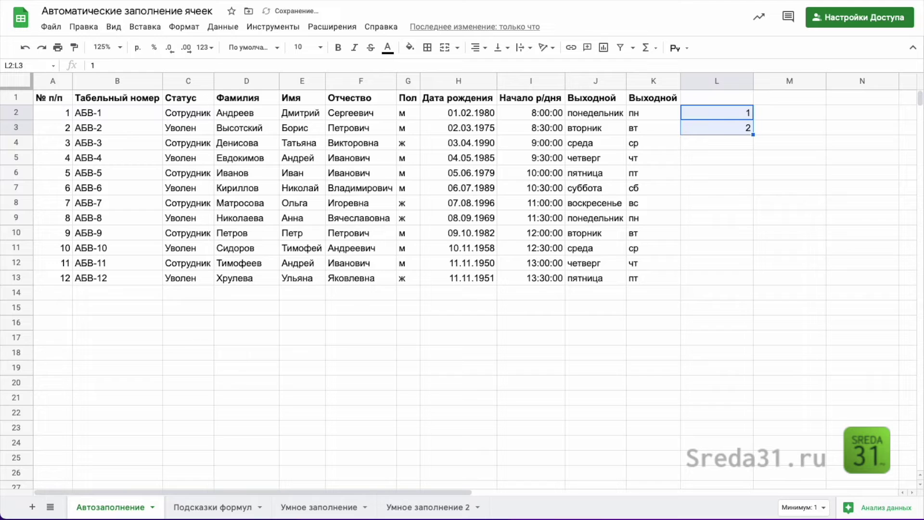
{"action": "double_click", "coordinate": [754, 136]}
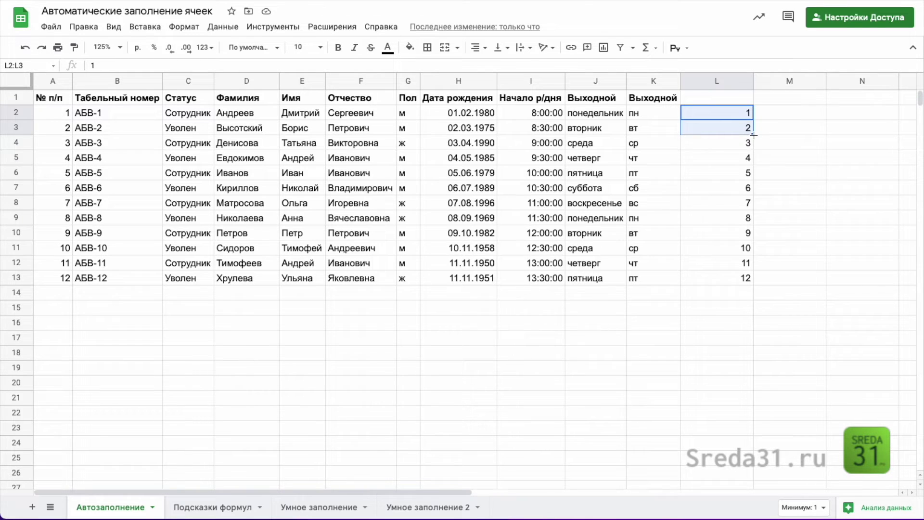
Step: Enter 1 in N2, leaving the empty column M between it and the filled data
{"action": "left_click", "coordinate": [850, 117]}
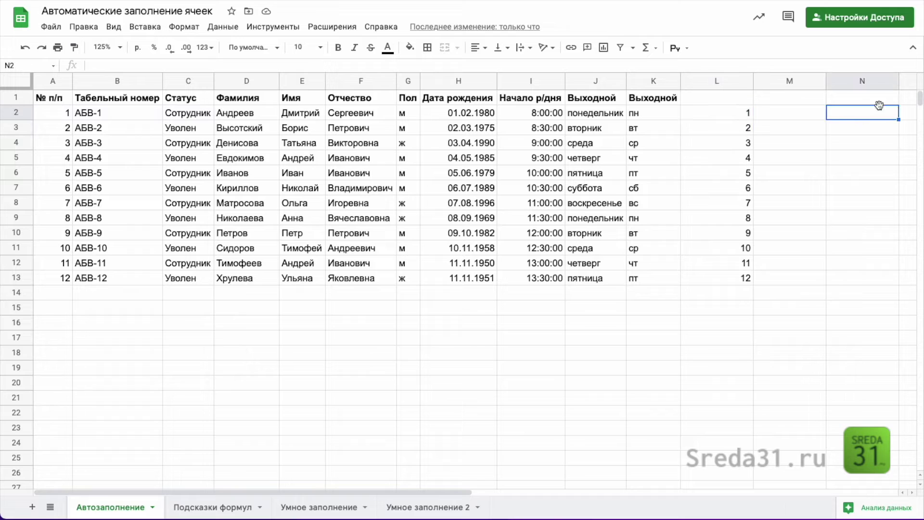
{"action": "type", "text": "1"}
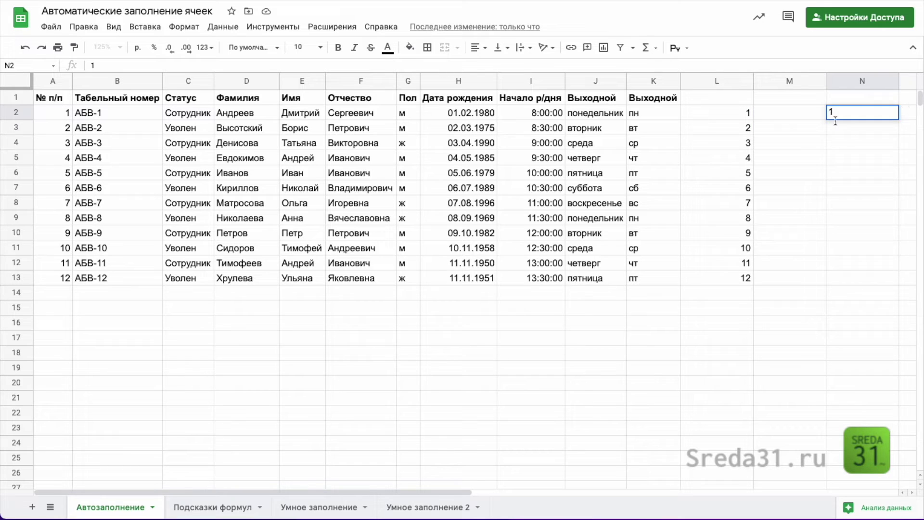
{"action": "key", "text": "Return"}
{"action": "left_click", "coordinate": [875, 116]}
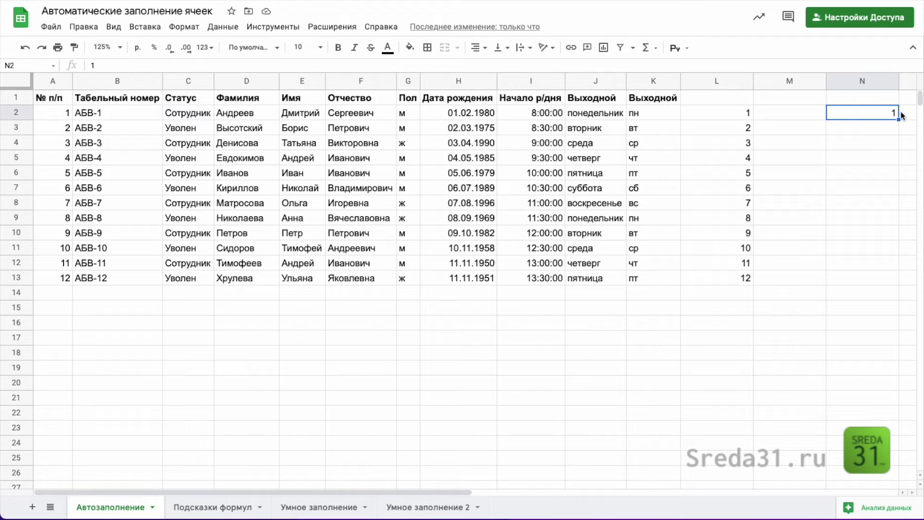
Step: Delete the empty column M and autofill the 1 now in M2 down to the table's last row
{"action": "right_click", "coordinate": [793, 82]}
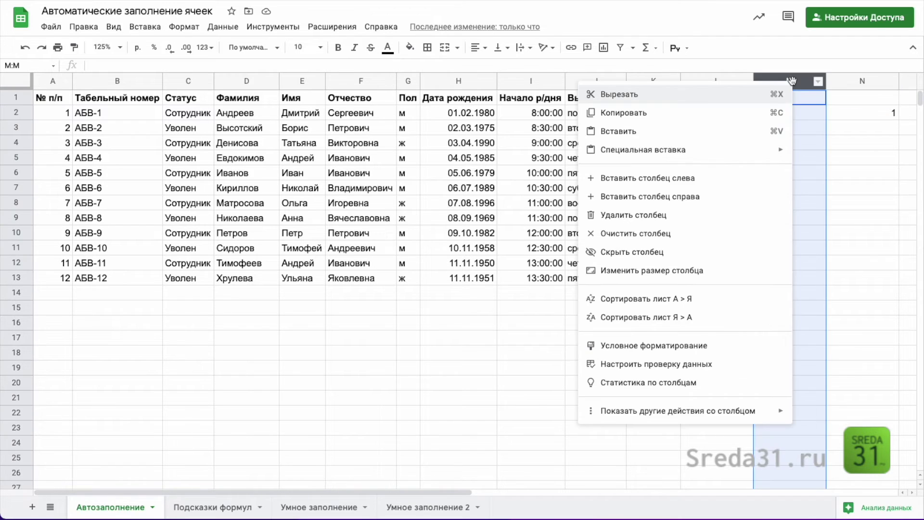
{"action": "left_click", "coordinate": [682, 221]}
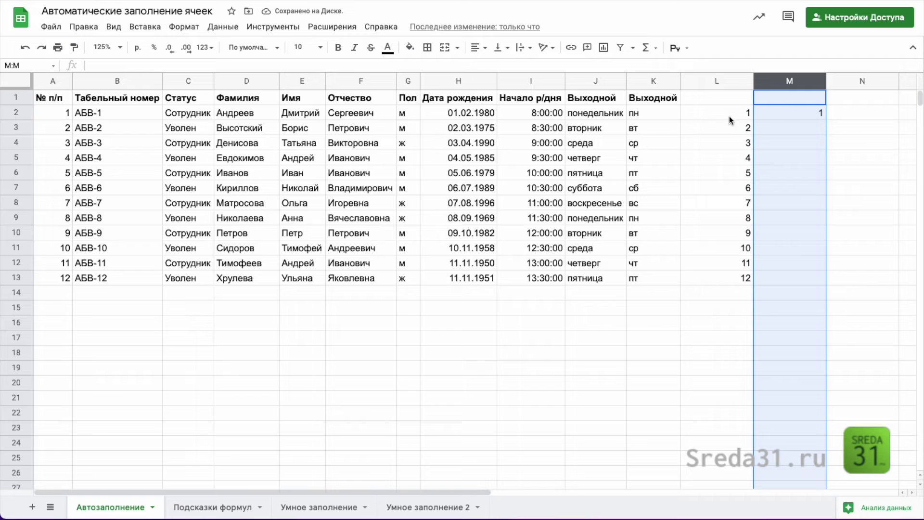
{"action": "left_click", "coordinate": [853, 114]}
{"action": "left_click", "coordinate": [819, 115]}
{"action": "double_click", "coordinate": [826, 119]}
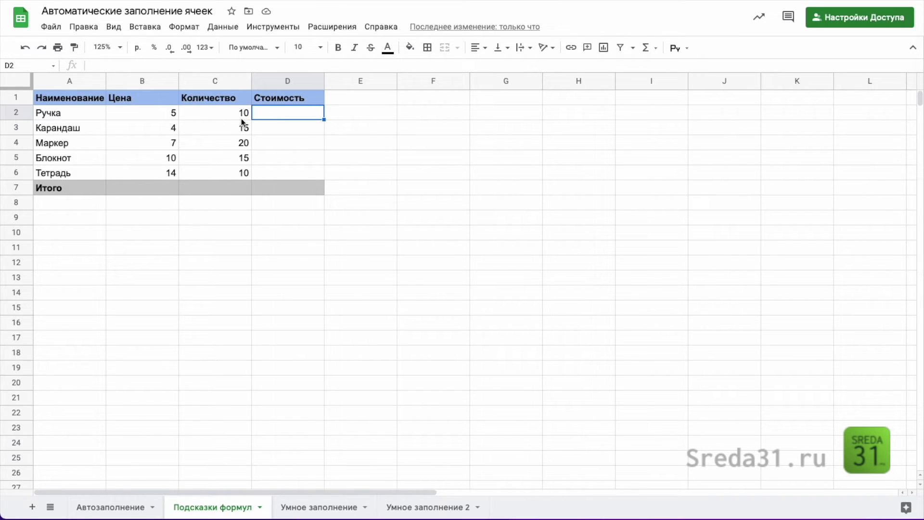
Step: Accept the suggested formula =B2*C2 in D2 and autofill it down the Стоимость column to D6
{"action": "type", "text": "="}
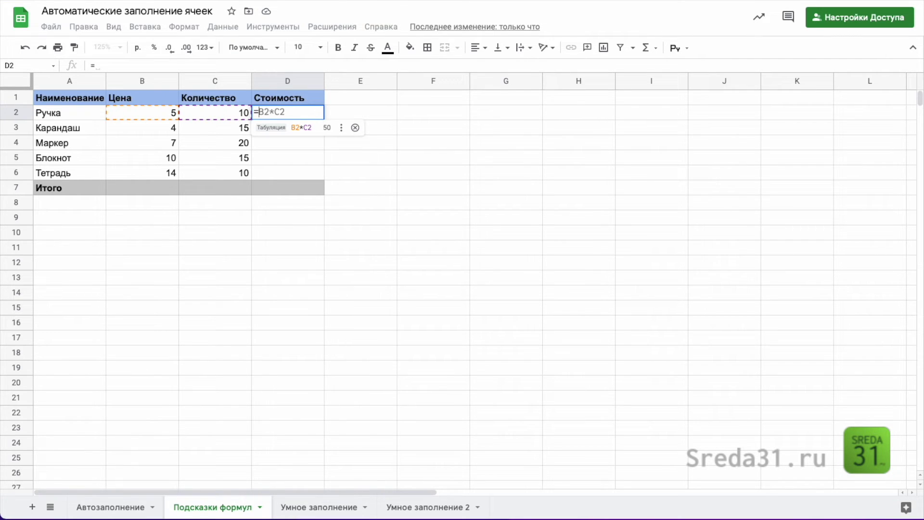
{"action": "key", "text": "Tab"}
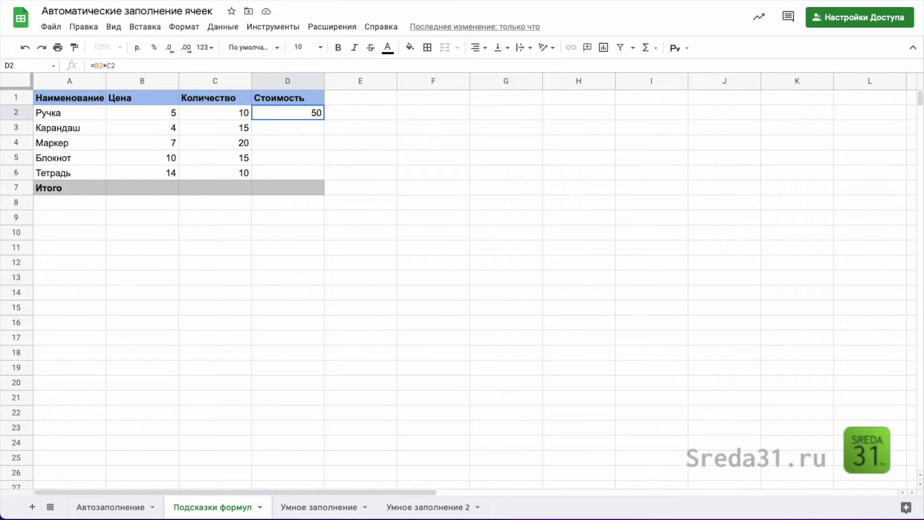
{"action": "double_click", "coordinate": [288, 111]}
{"action": "key", "text": "Escape"}
{"action": "left_click_drag", "start_coordinate": [324, 120], "coordinate": [324, 173]}
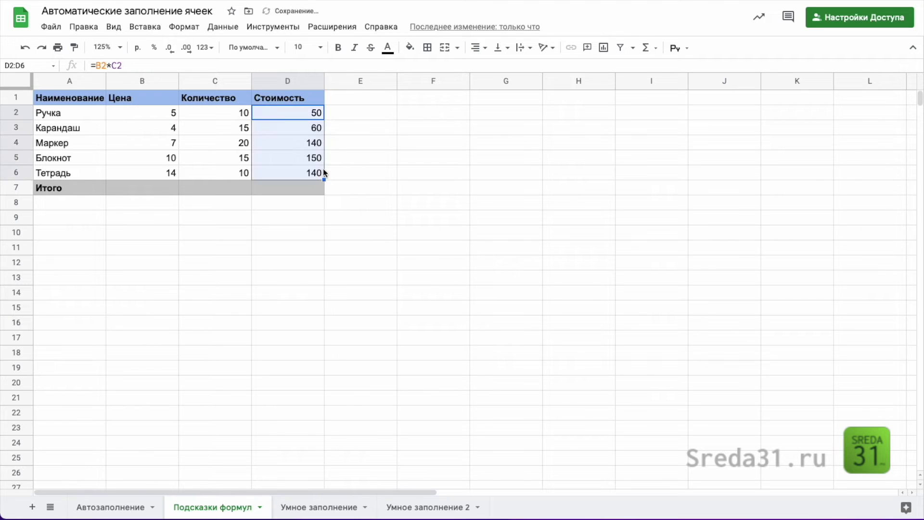
Step: Accept the suggested SUM(D2:D6) formula for the Стоимость total in D7 of the Итого row
{"action": "left_click", "coordinate": [139, 188]}
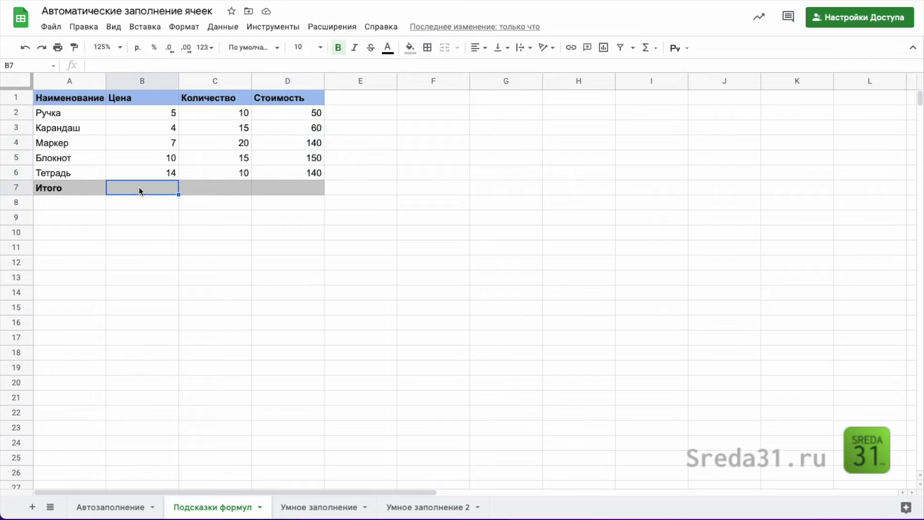
{"action": "left_click", "coordinate": [296, 189]}
{"action": "type", "text": "="}
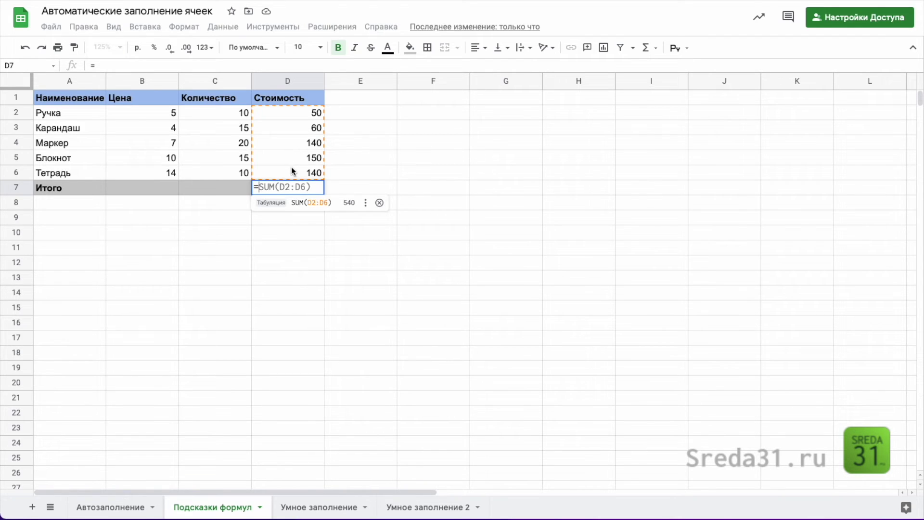
{"action": "key", "text": "Tab"}
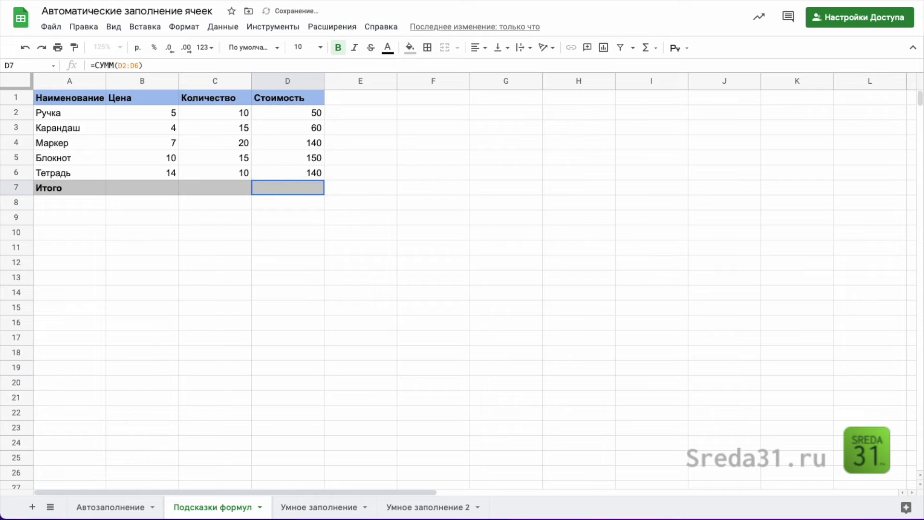
Step: Inspect the SUM formula in D7, the Стоимость cell of the Итого row
{"action": "double_click", "coordinate": [302, 190]}
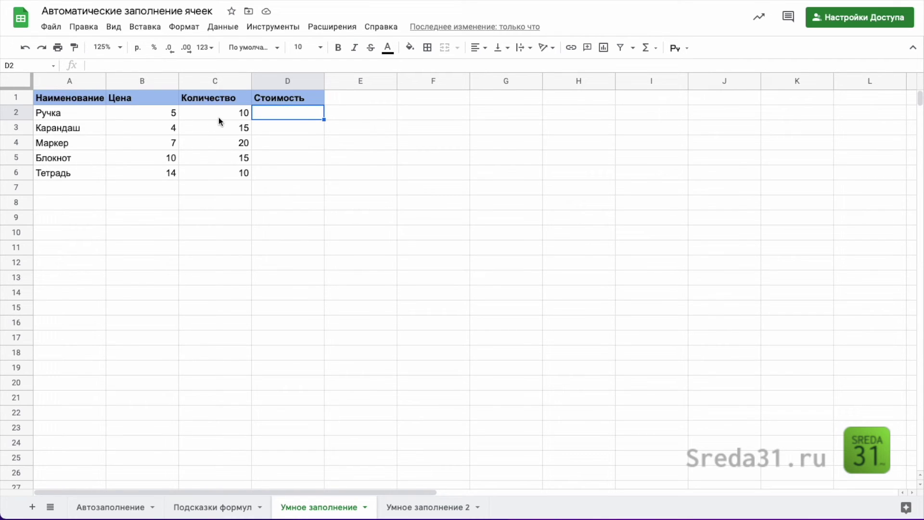
Step: Enter =B2*C2 in D2 under Стоимость and accept the suggested autofill for D3:D6, checking the formula in D4
{"action": "type", "text": "=B2*C2"}
{"action": "key", "text": "Return"}
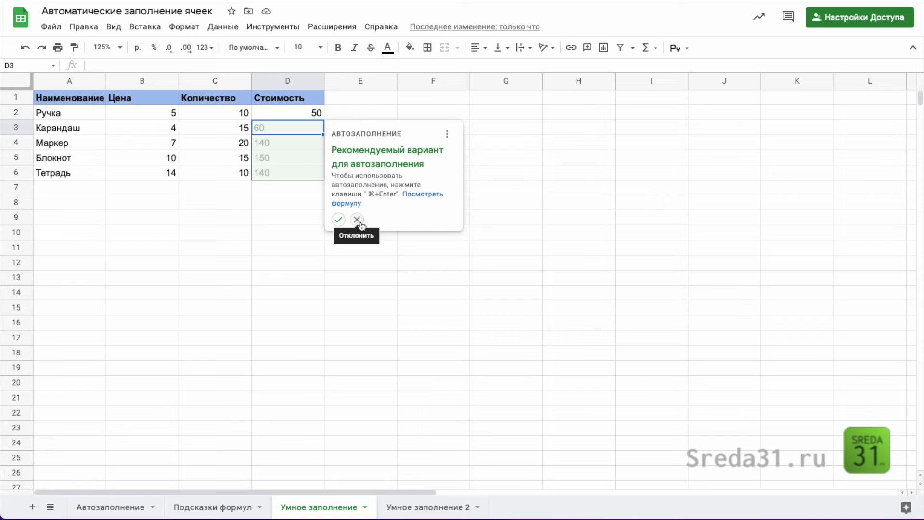
{"action": "left_click", "coordinate": [338, 221]}
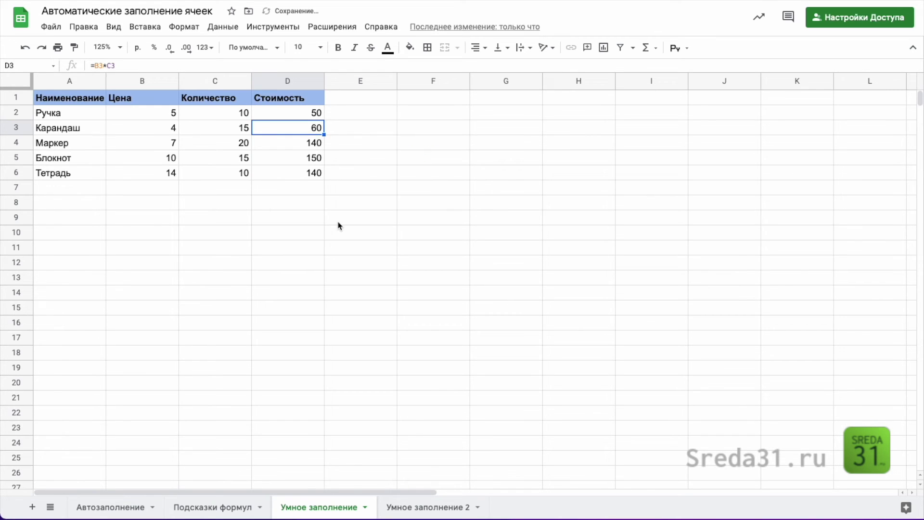
{"action": "double_click", "coordinate": [315, 144]}
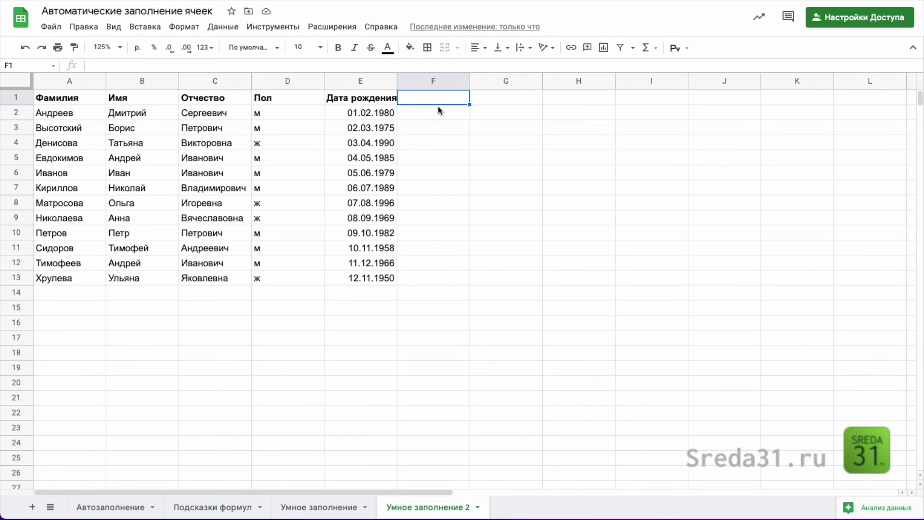
Step: Add the column header Фамилия И.О. in F1
{"action": "type", "text": "Фамилия И.О."}
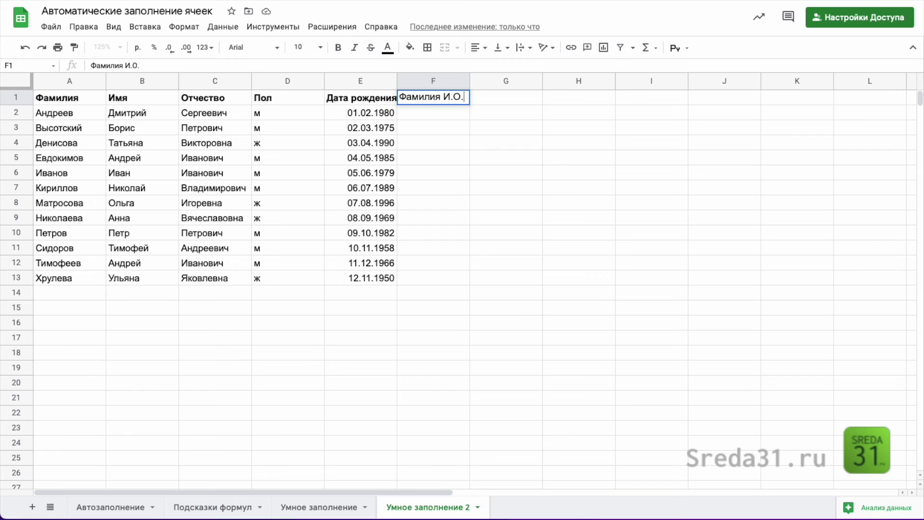
{"action": "key", "text": "Return"}
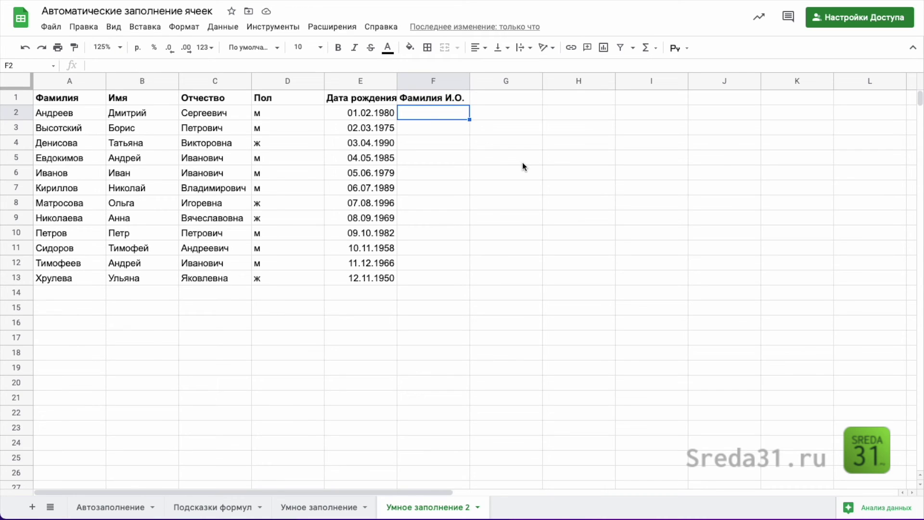
Step: Enter the surname and initials of the first two people in F2 and F3, and accept the suggested formula to fill F2:F13
{"action": "type", "text": "Андреев Д. С."}
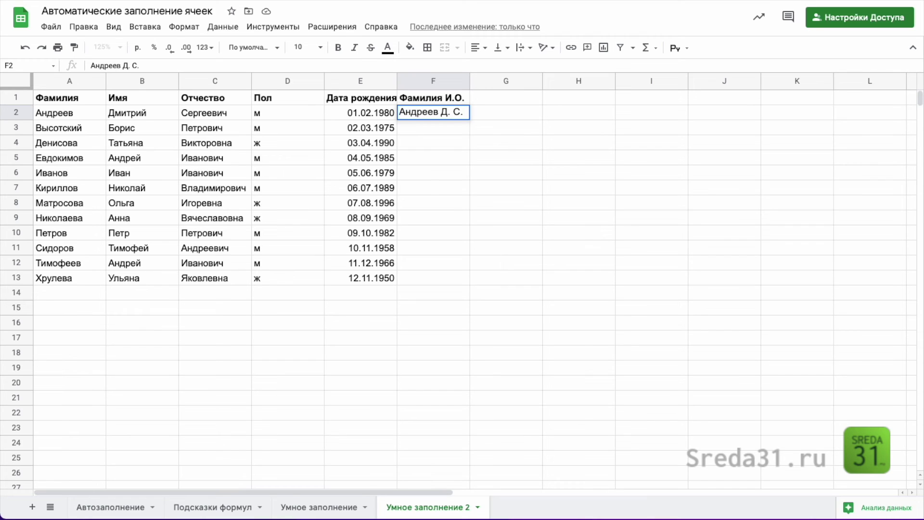
{"action": "key", "text": "Return"}
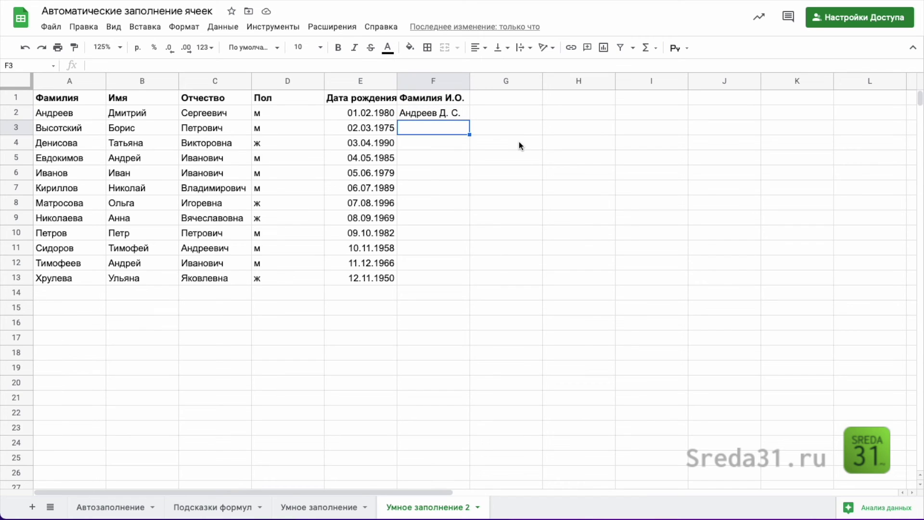
{"action": "type", "text": "Высотский Б. П."}
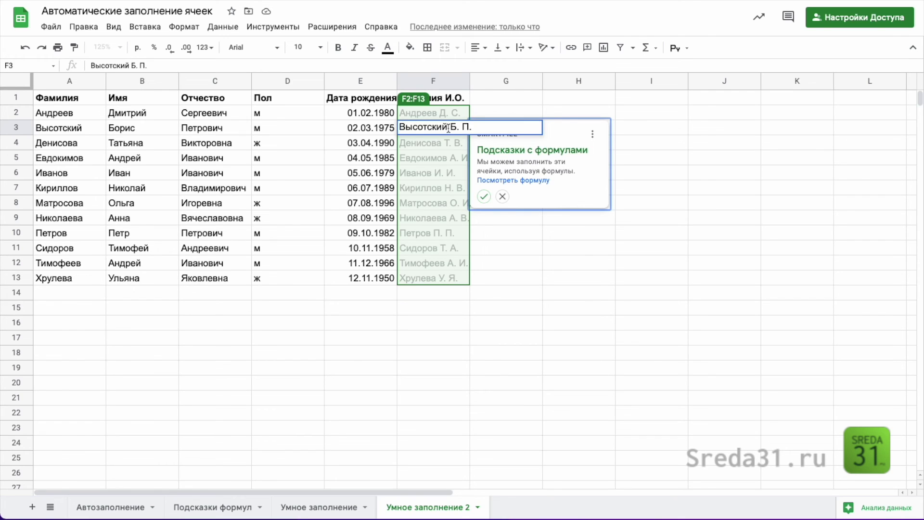
{"action": "left_click", "coordinate": [485, 197]}
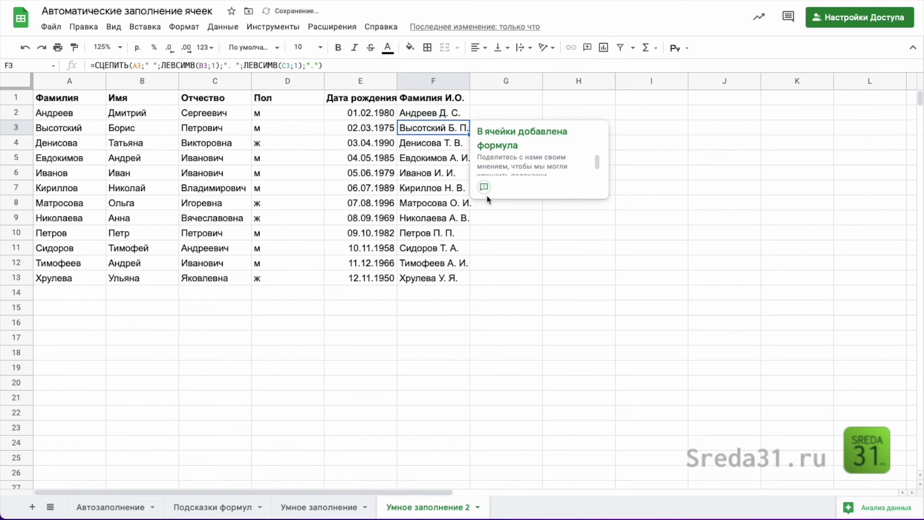
Step: Examine the generated formulas in column F, checking cells F4, F5, F7 and F2
{"action": "key", "text": "Down"}
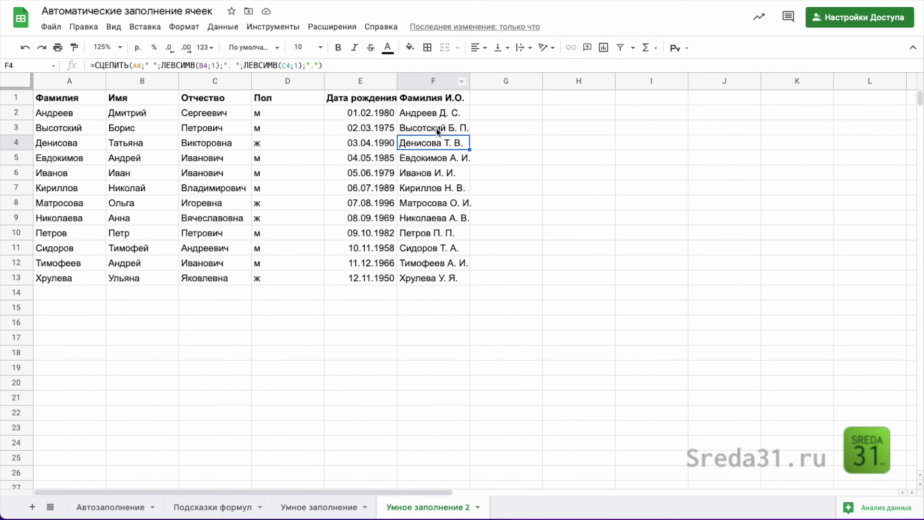
{"action": "double_click", "coordinate": [425, 161]}
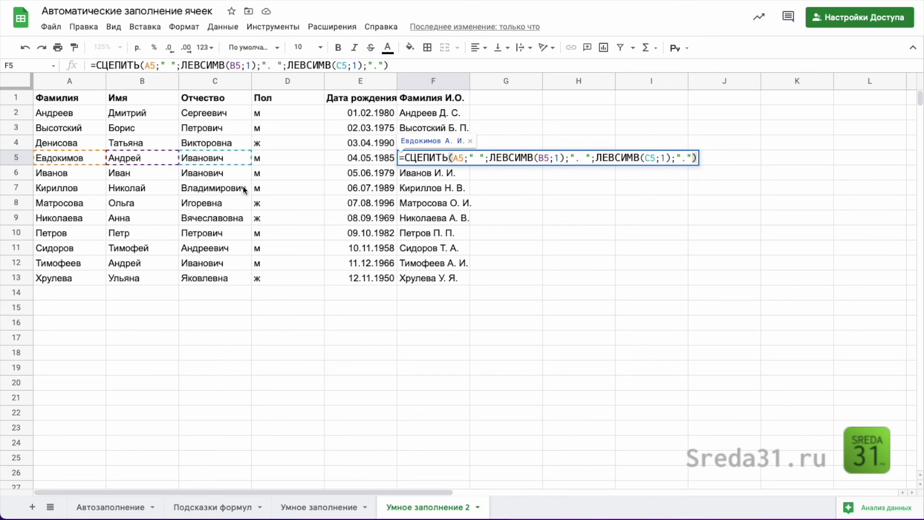
{"action": "left_click", "coordinate": [438, 188]}
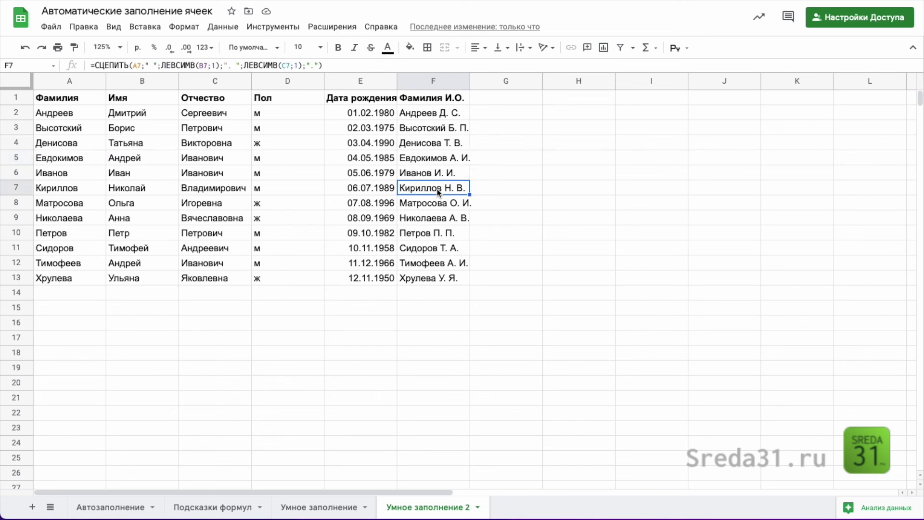
{"action": "left_click", "coordinate": [439, 113]}
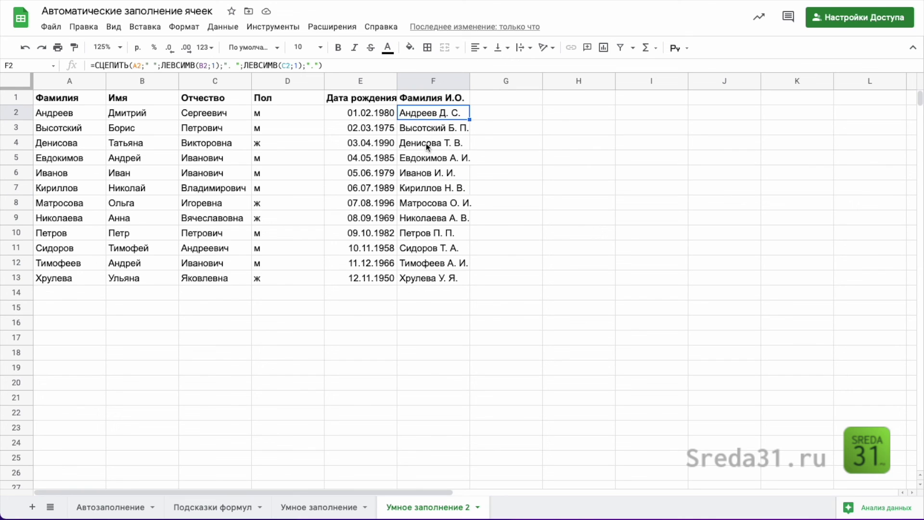